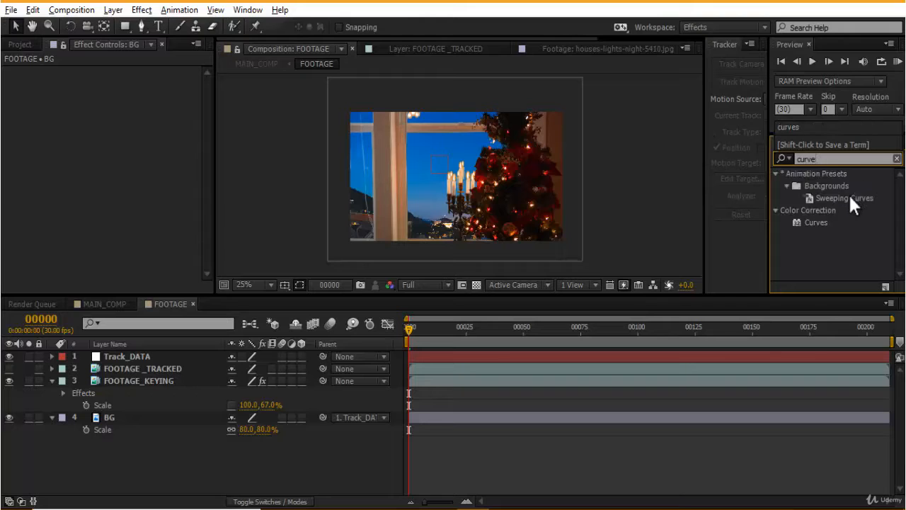
- Apply the Curves effect to the FOOTAGE_KEYING layer
left_click(816, 223)
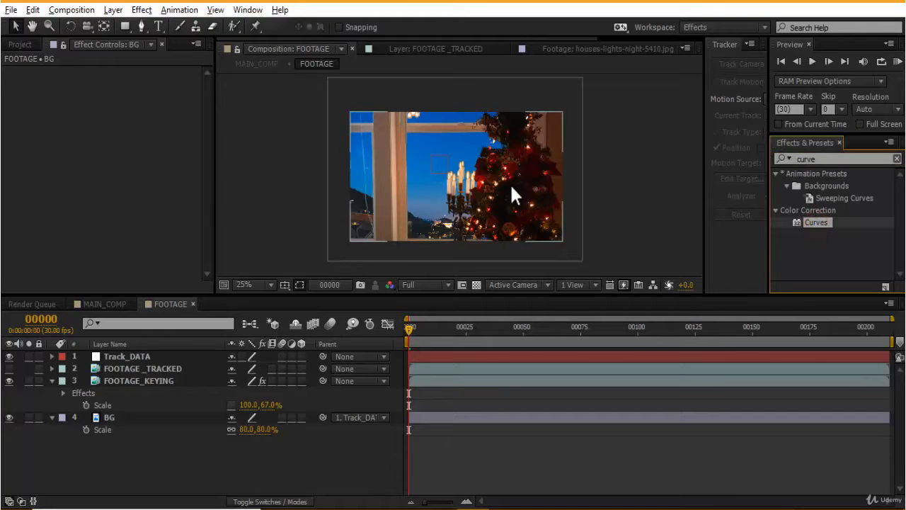
left_click(113, 380)
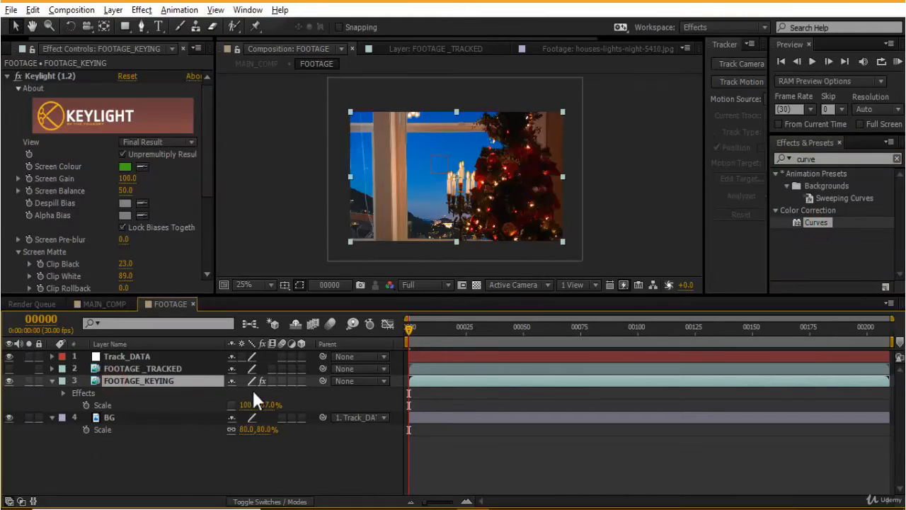
left_click_drag(820, 226, 193, 382)
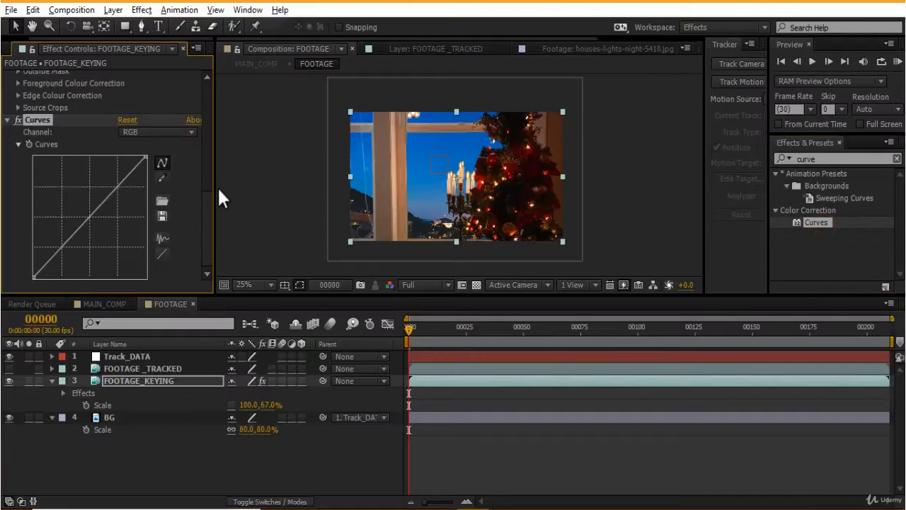
- Switch Curves to the Blue channel and pull the blue curve's midtones upward
left_click(166, 134)
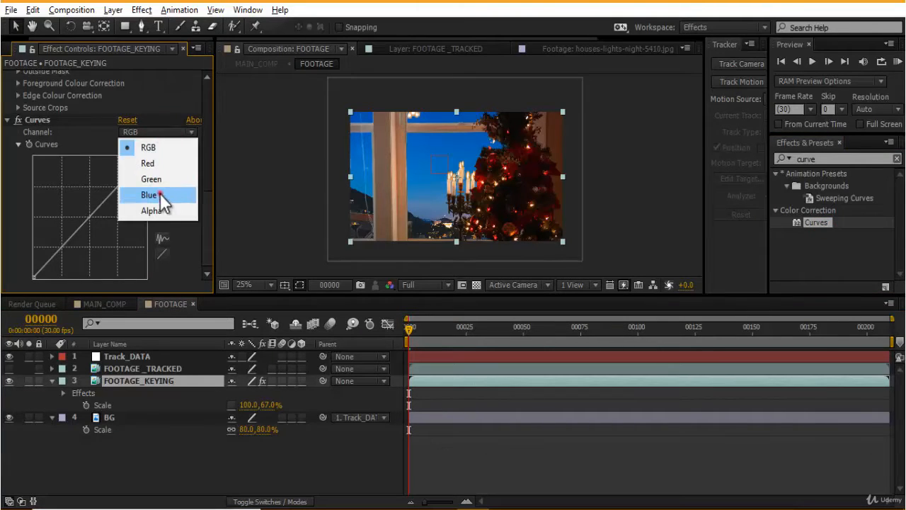
left_click(160, 196)
mouse_move(92, 216)
left_mouse_down()
mouse_move(75, 217)
mouse_move(77, 227)
mouse_move(76, 216)
left_mouse_up()
key("period")
key("comma")
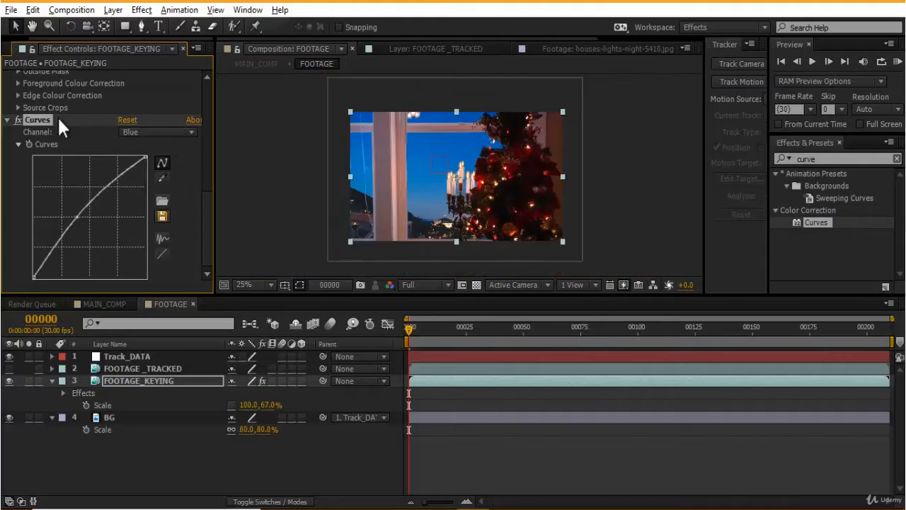
- Return to the Blue channel and nudge the blue curve's midpoint slightly higher
left_click(157, 132)
left_click(145, 180)
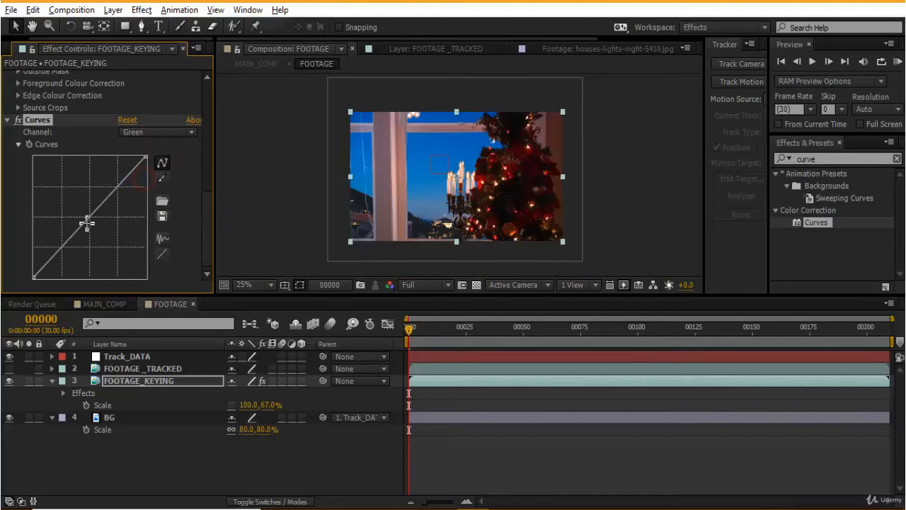
left_click(156, 132)
left_click(162, 198)
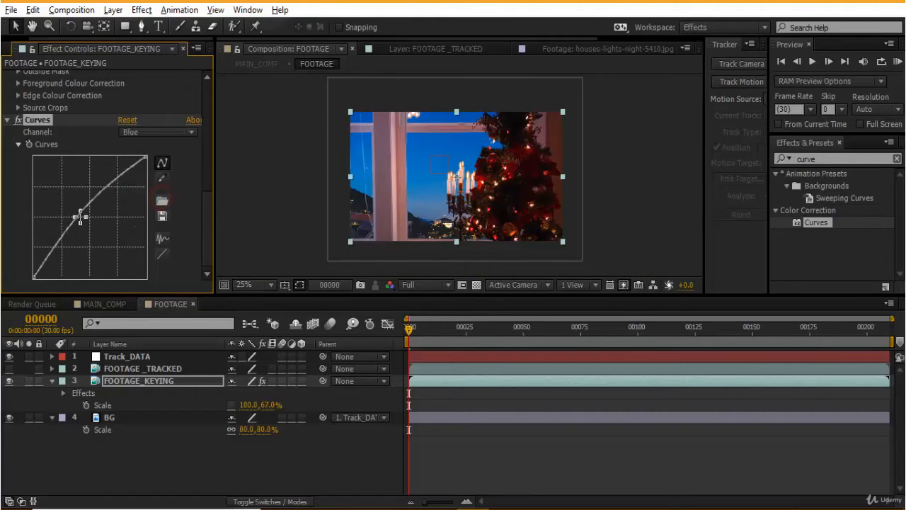
left_click_drag(87, 209, 88, 203)
- Switch Curves to the Red channel and pull two points on the red curve slightly down
scroll(424, 227, "up", 2)
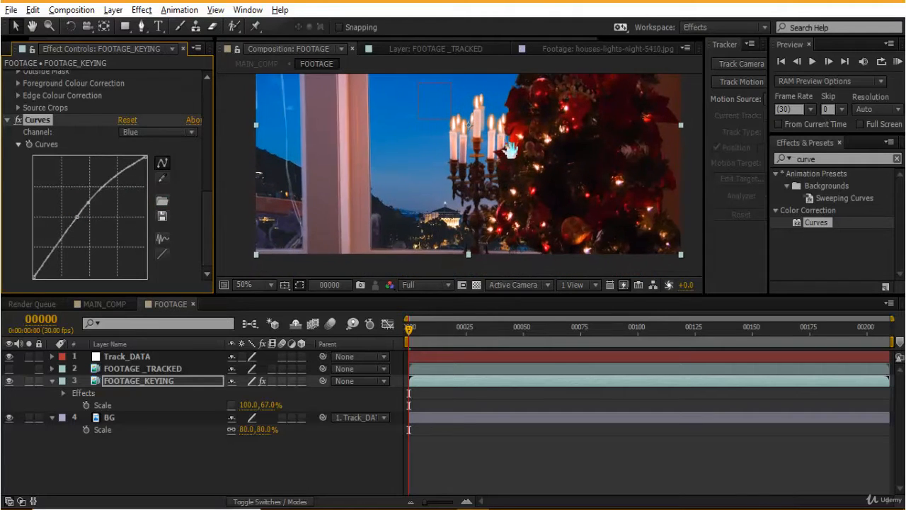
left_click_drag(509, 154, 500, 190)
left_click(170, 132)
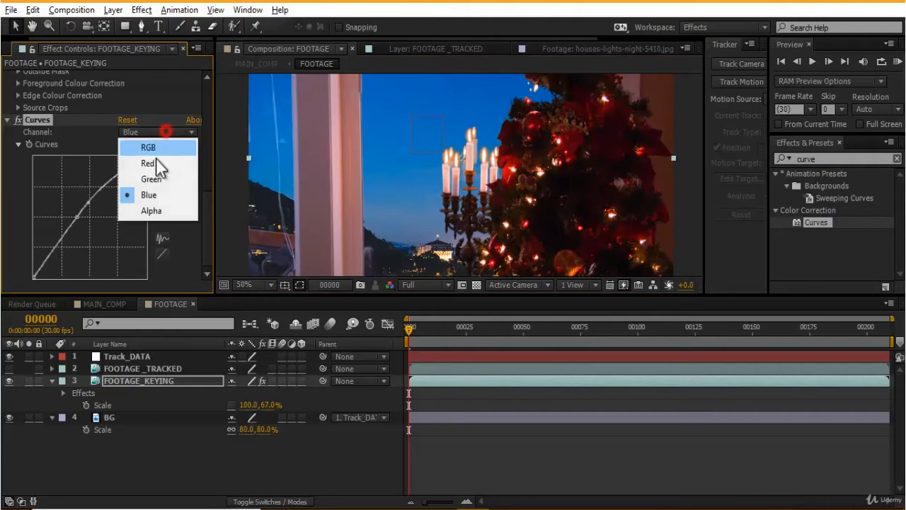
left_click(156, 160)
mouse_move(88, 222)
left_mouse_down()
mouse_move(79, 210)
mouse_move(93, 235)
mouse_move(84, 219)
left_mouse_up()
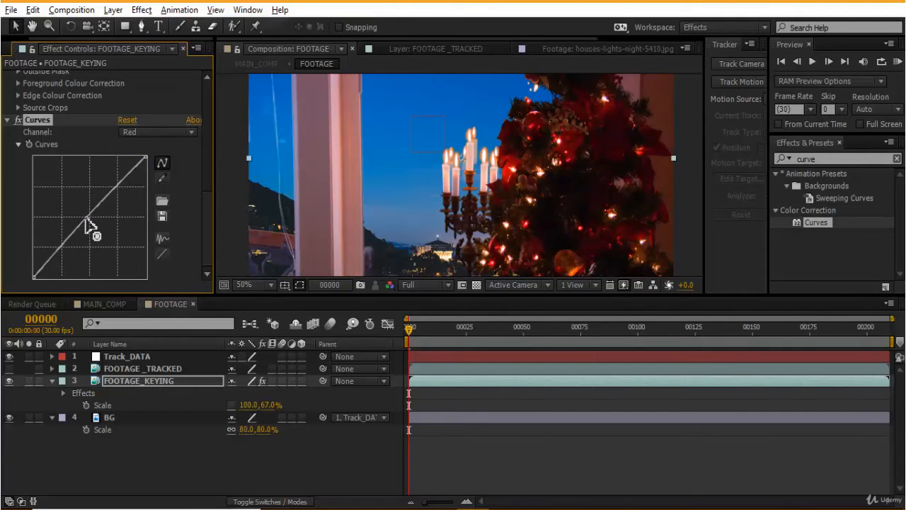
left_click(116, 189)
left_click_drag(117, 189, 114, 194)
- Play and scrub through the footage to review the colour correction
scroll(339, 169, "down", 1)
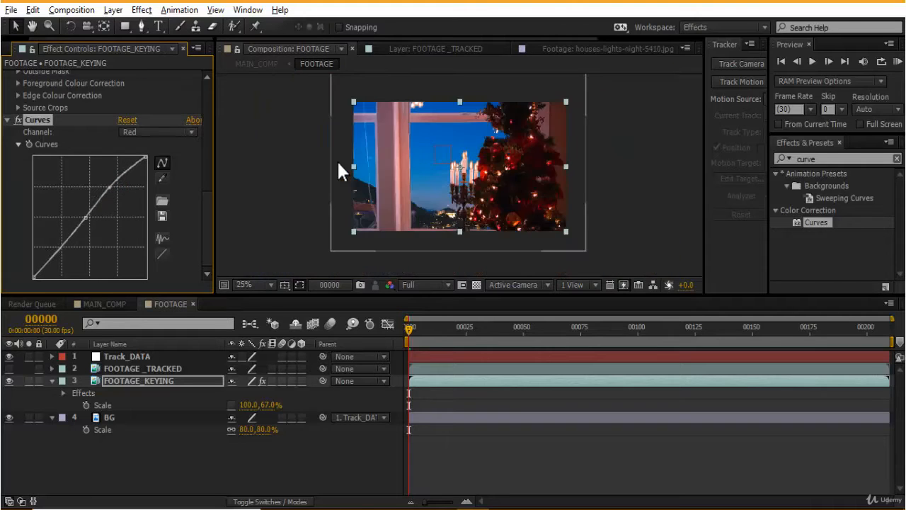
left_click(635, 180)
left_click_drag(630, 153, 635, 133)
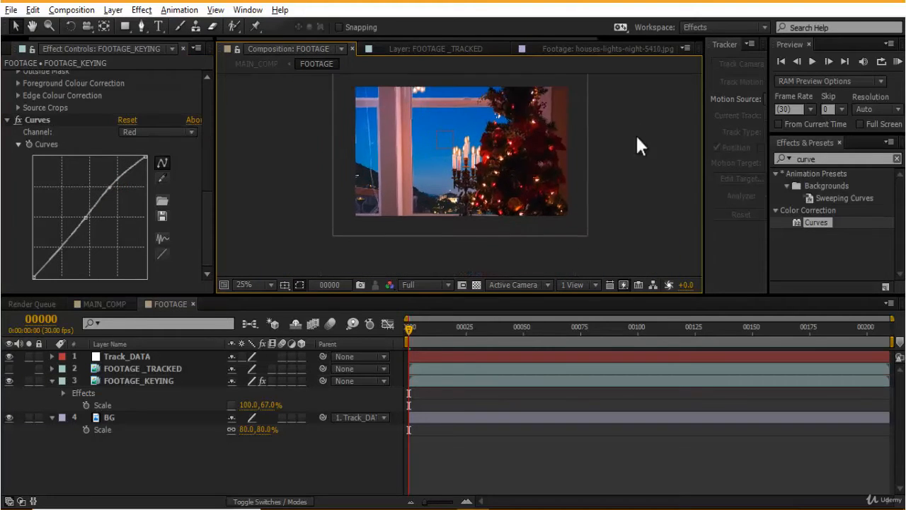
left_click_drag(461, 334, 566, 337)
left_click_drag(586, 184, 576, 208)
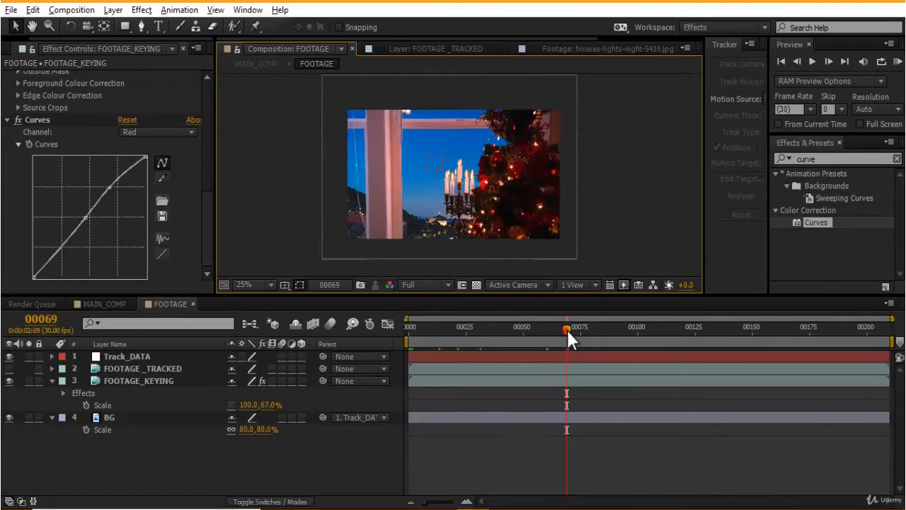
key("space")
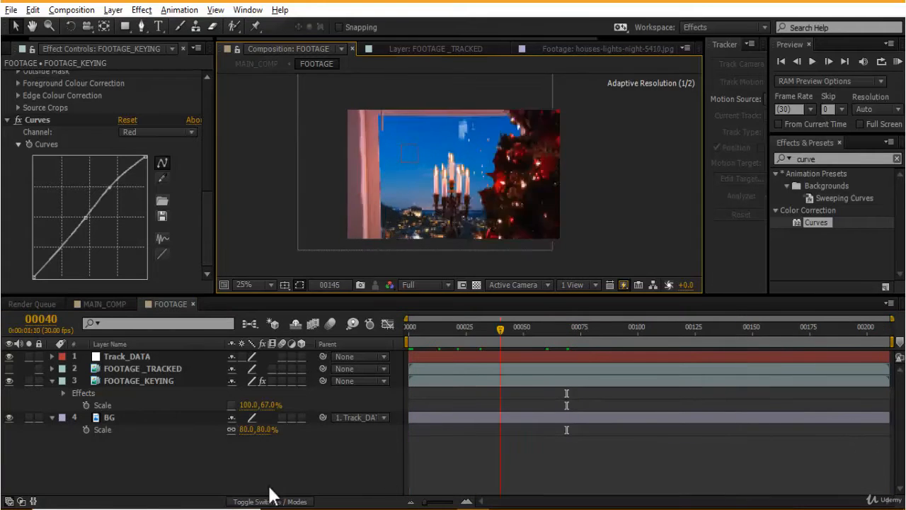
key("Home")
left_click(552, 442)
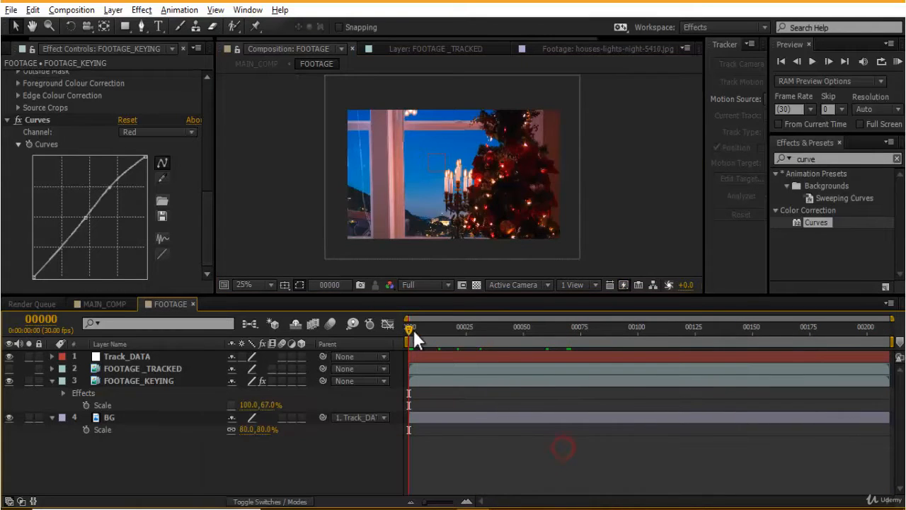
left_click_drag(413, 329, 815, 407)
scroll(540, 264, "up", 2)
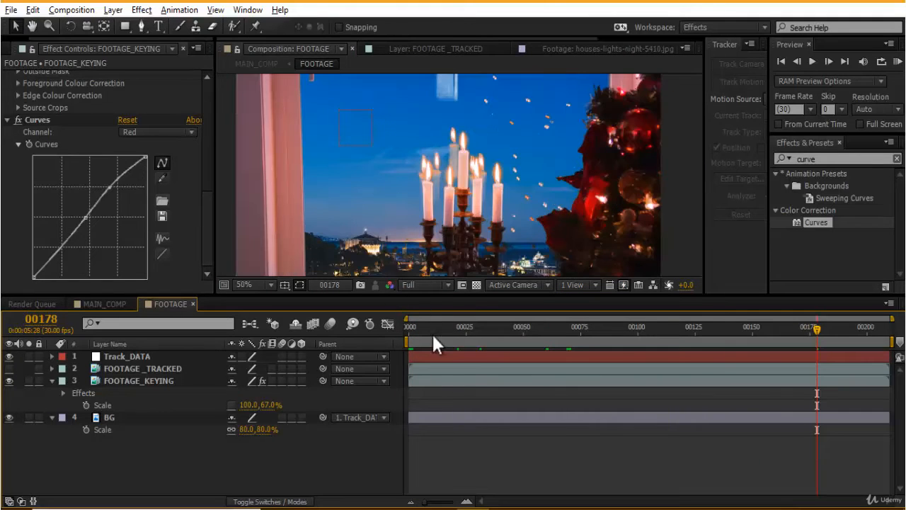
- Lower the red curve's upper point slightly and scrub through several frames to check it
mouse_move(114, 189)
left_mouse_down()
mouse_move(121, 201)
mouse_move(108, 201)
mouse_move(113, 194)
left_mouse_up()
scroll(522, 228, "down", 2)
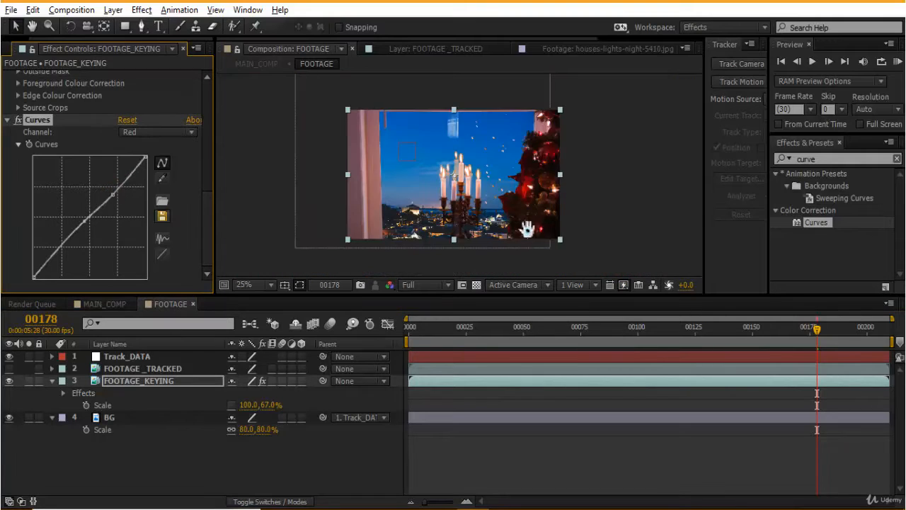
left_click_drag(469, 328, 453, 329)
left_click(486, 329)
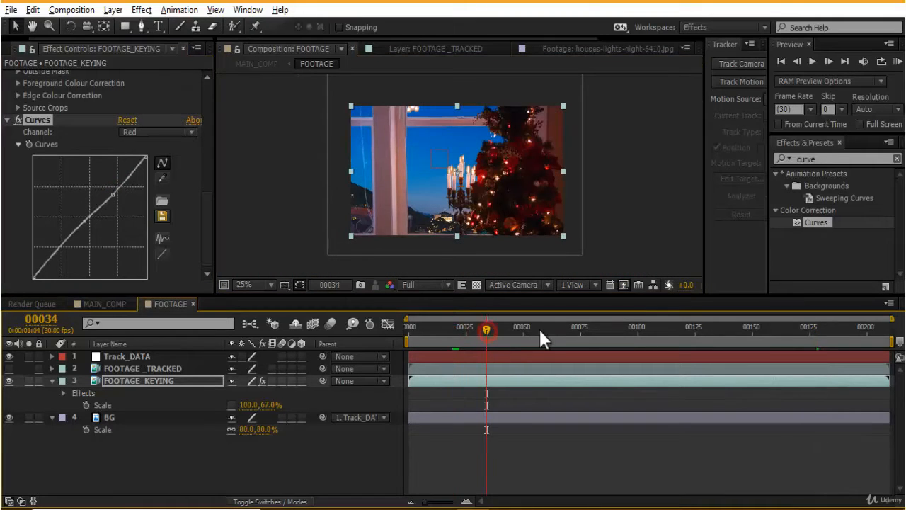
left_click(582, 329)
left_click(619, 329)
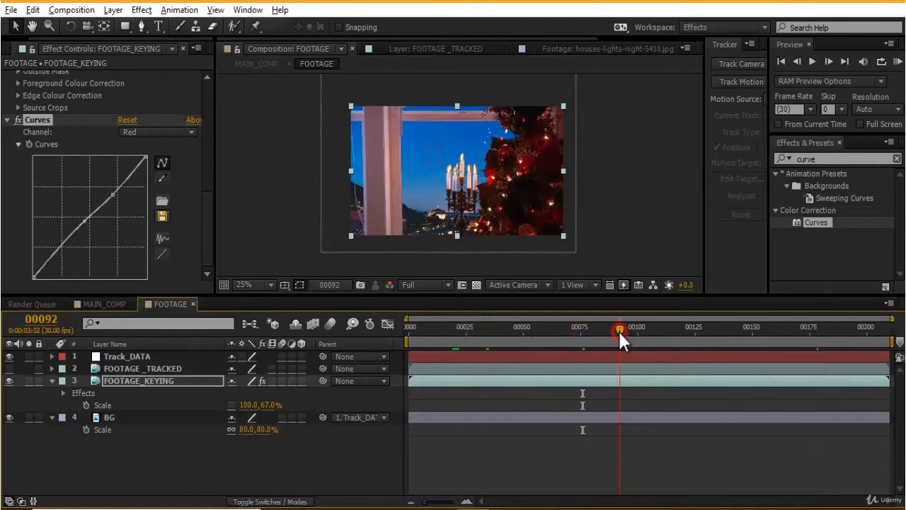
left_click_drag(709, 330, 821, 329)
- Move to frame 16 and pull the red curve's lower midpoint slightly down
left_click(138, 131)
left_click(161, 193)
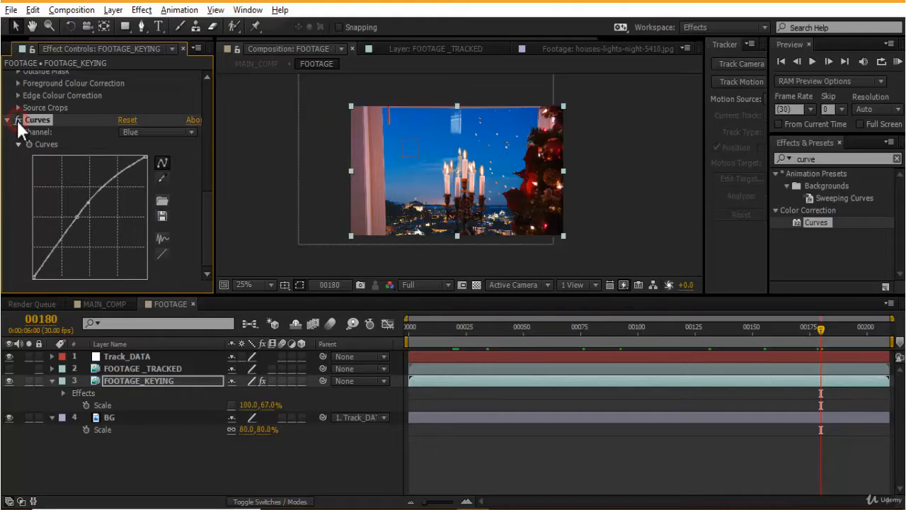
left_click(445, 329)
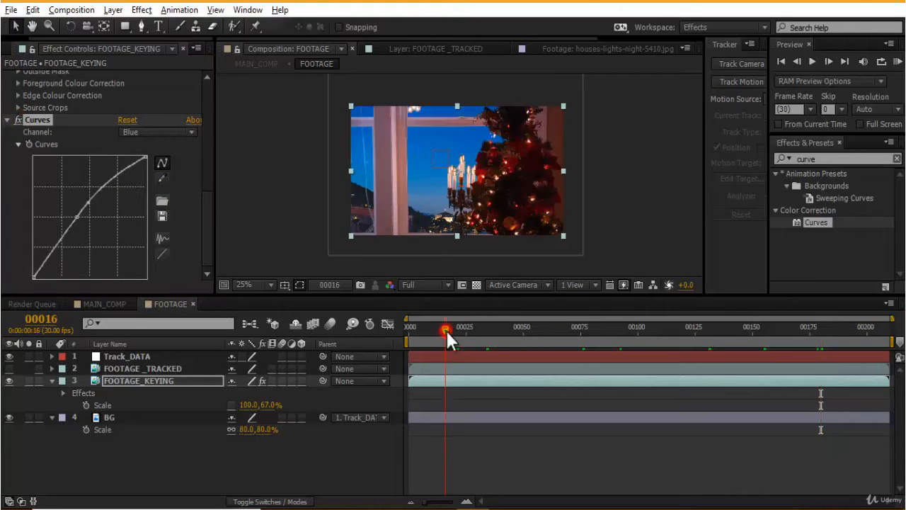
left_click(172, 132)
left_click(150, 163)
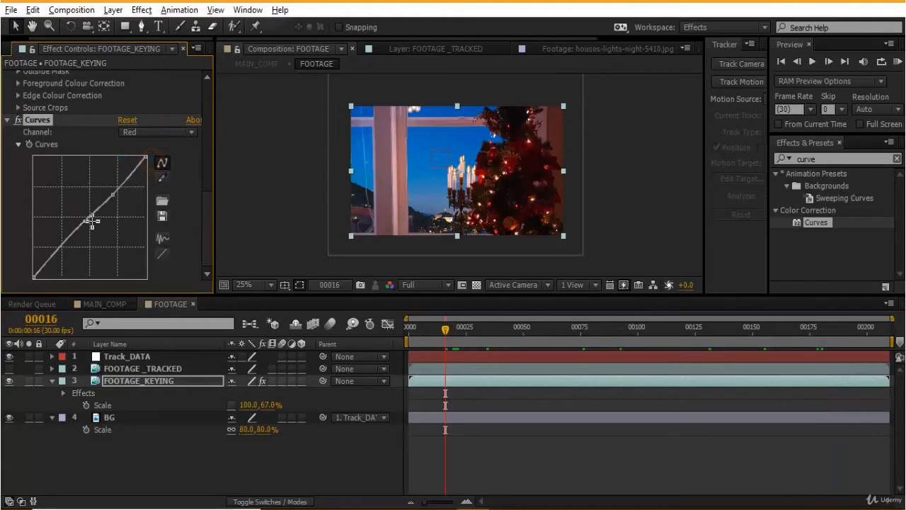
mouse_move(82, 223)
left_mouse_down()
mouse_move(90, 238)
mouse_move(83, 230)
left_mouse_up()
- Switch to the Blue channel and raise the blue curve's upper point
left_click(157, 132)
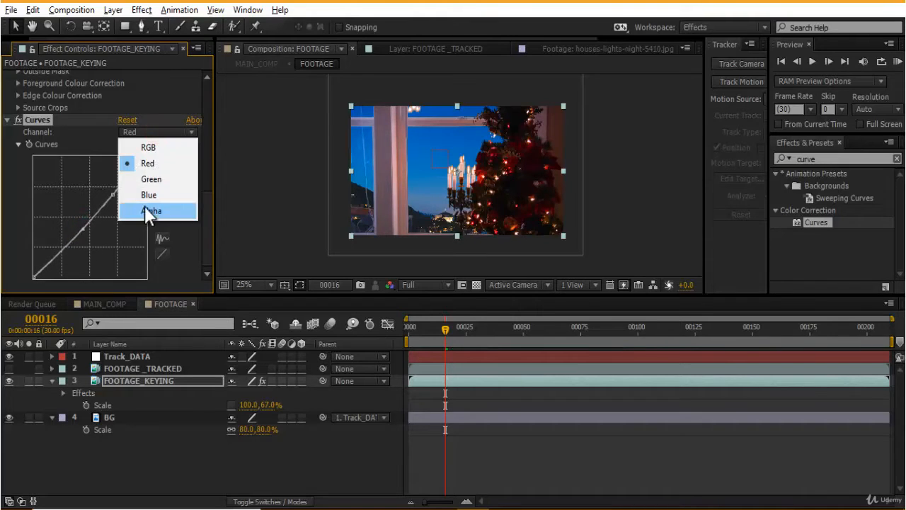
left_click(145, 195)
mouse_move(114, 181)
left_mouse_down()
mouse_move(129, 198)
mouse_move(127, 176)
mouse_move(97, 166)
mouse_move(110, 170)
mouse_move(113, 187)
mouse_move(112, 174)
left_mouse_up()
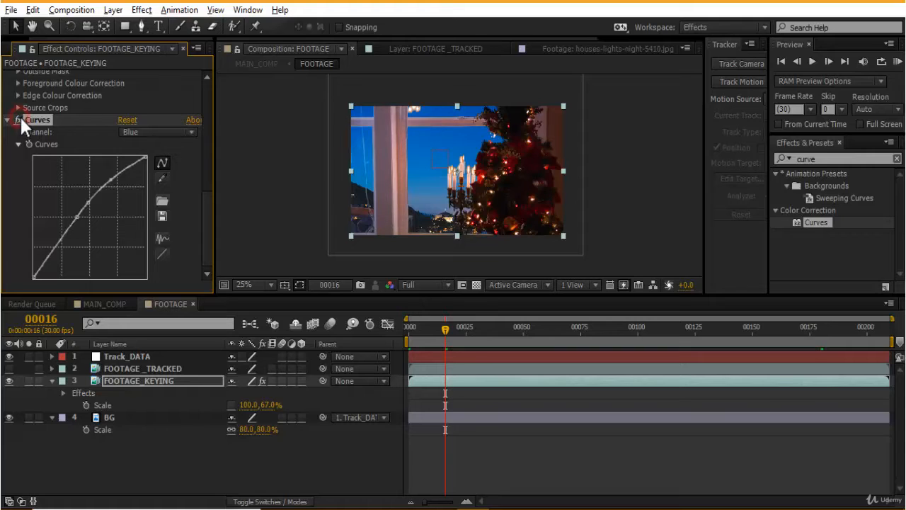
- Zoom the viewer and scrub through the footage to review the colour-corrected result
key("period")
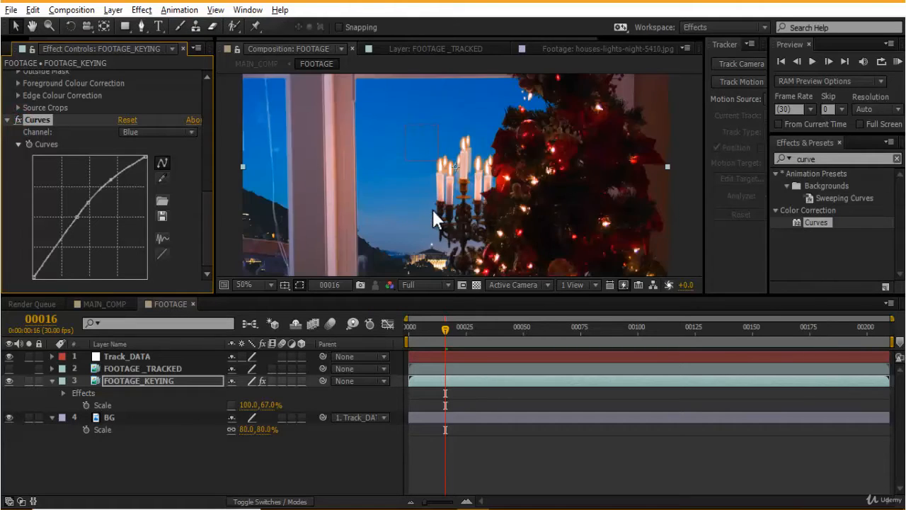
left_click(709, 219)
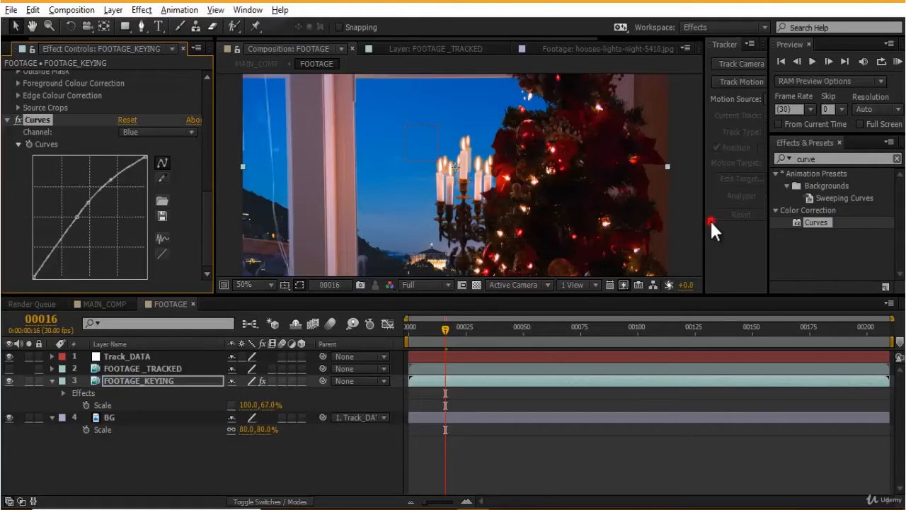
left_click(671, 221)
key("grave")
key("grave")
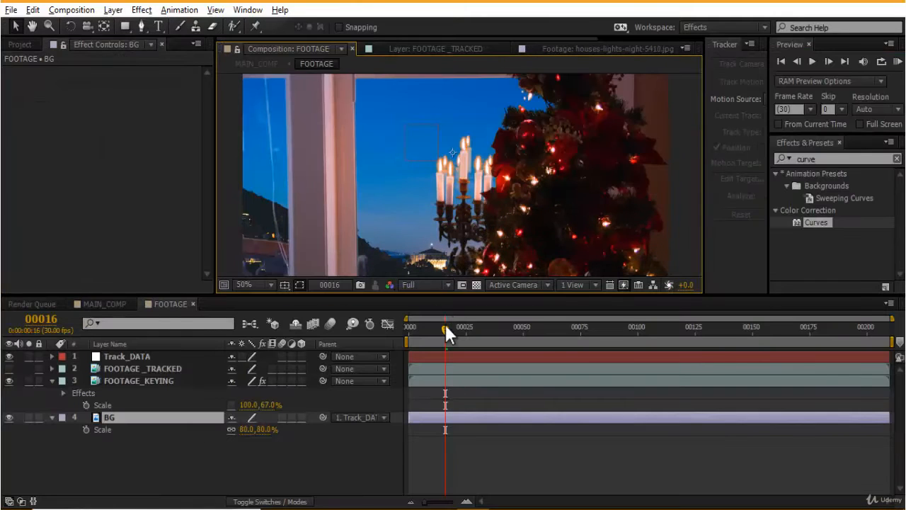
key("Home")
key("comma")
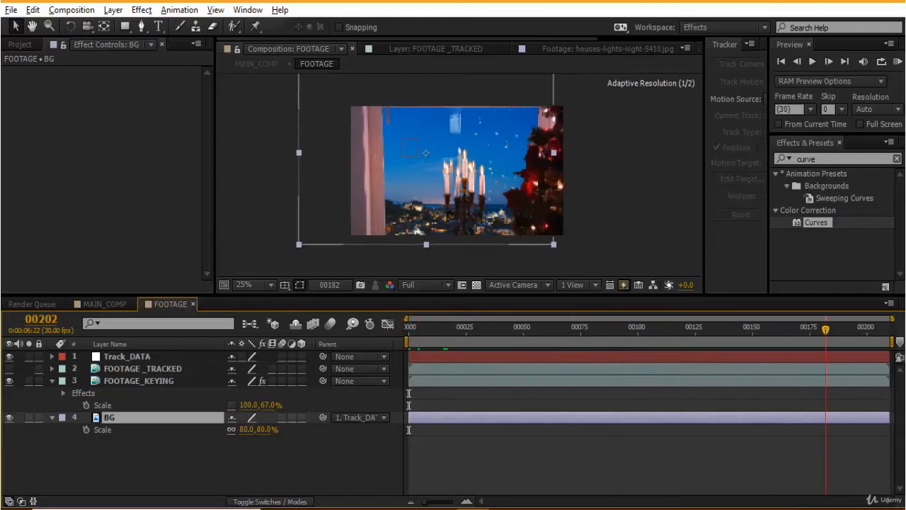
left_click(470, 453)
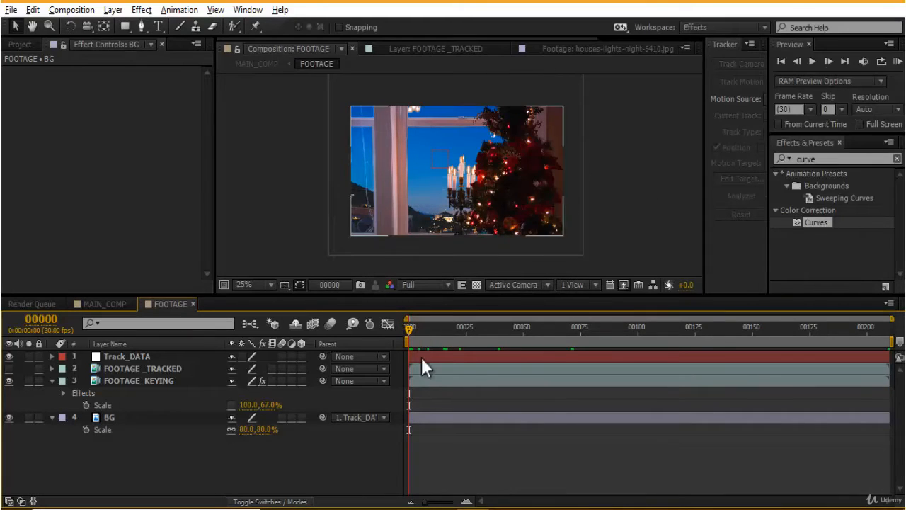
left_click_drag(416, 328, 783, 391)
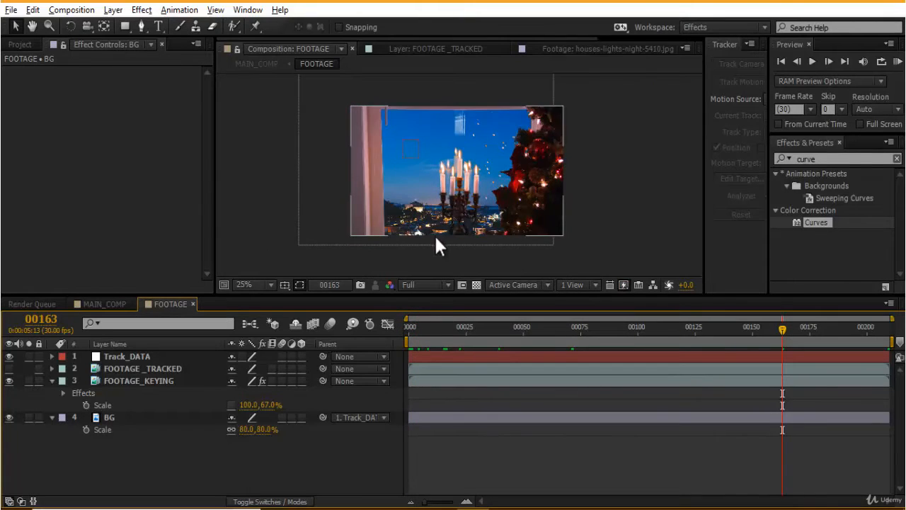
scroll(421, 223, "up", 2)
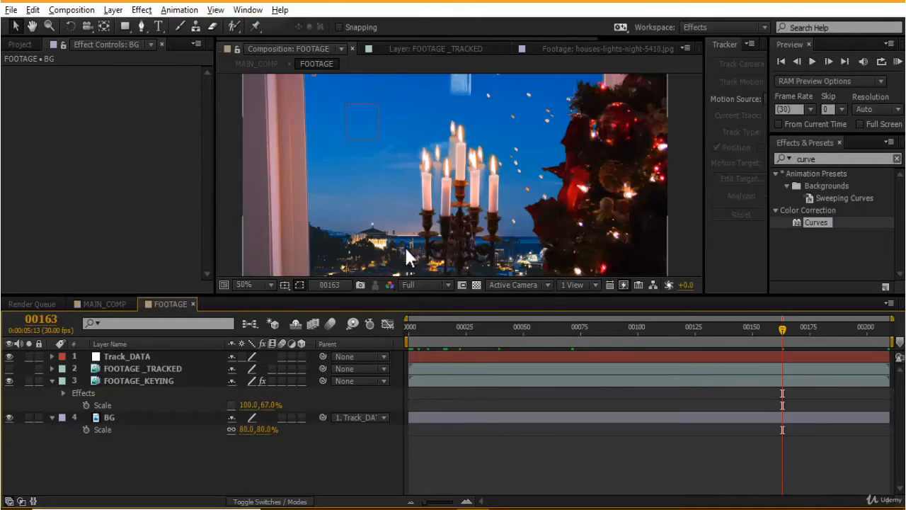
scroll(400, 231, "down", 1)
scroll(410, 268, "up", 1)
key("Home")
left_click_drag(447, 330, 537, 333)
left_click_drag(614, 345, 637, 345)
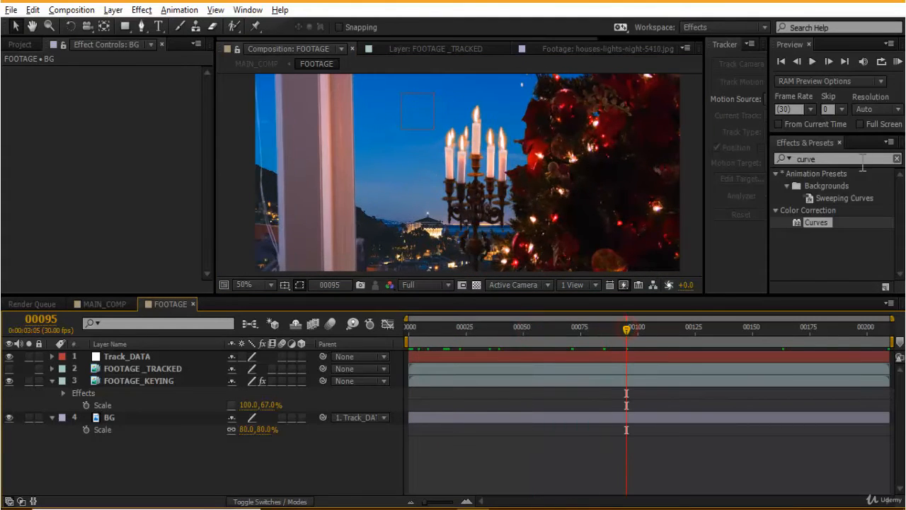
- Search effects for "camer" and apply Camera Lens Blur to the FOOTAGE_KEYING layer
double_click(831, 159)
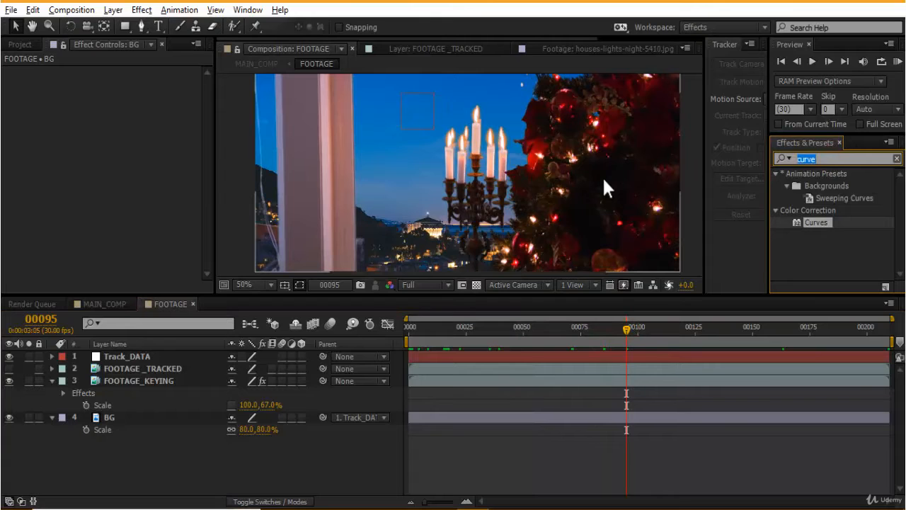
type("camer")
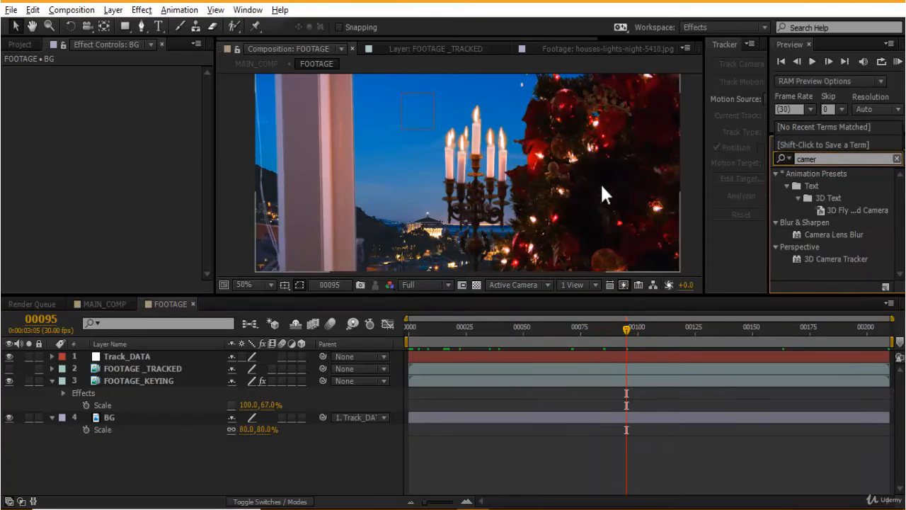
left_click_drag(830, 235, 175, 380)
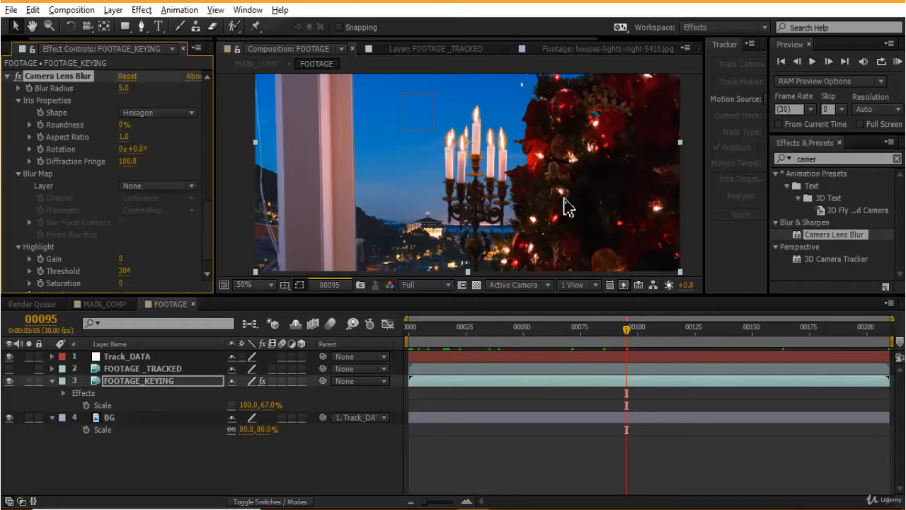
- Go to the first frame and remove Camera Lens Blur from the FOOTAGE_KEYING layer
scroll(562, 195, "down", 1)
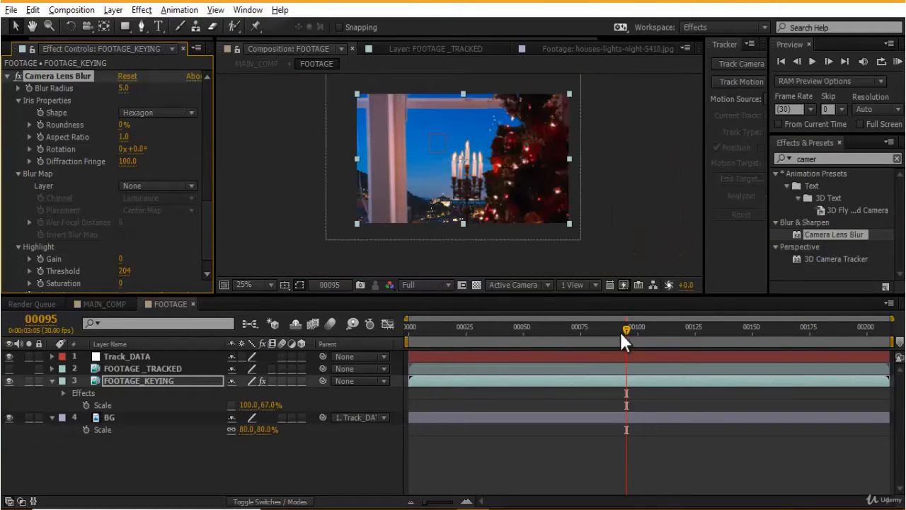
left_click_drag(621, 332, 349, 393)
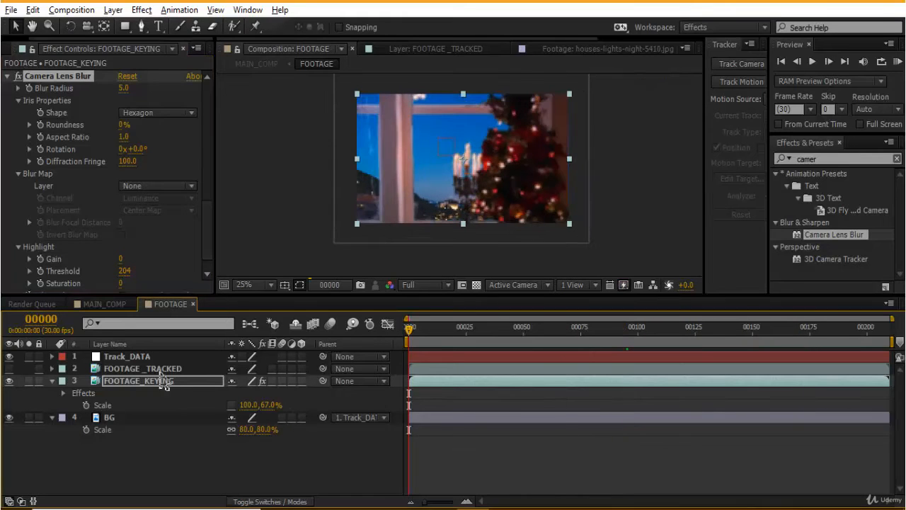
key("Delete")
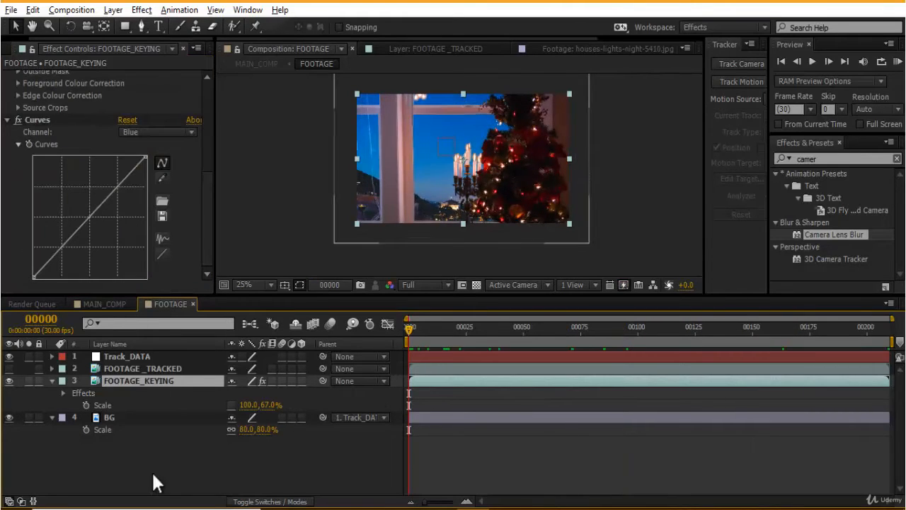
- Paste Camera Lens Blur onto the BG layer and set its Blur Radius to 8
left_click(111, 418)
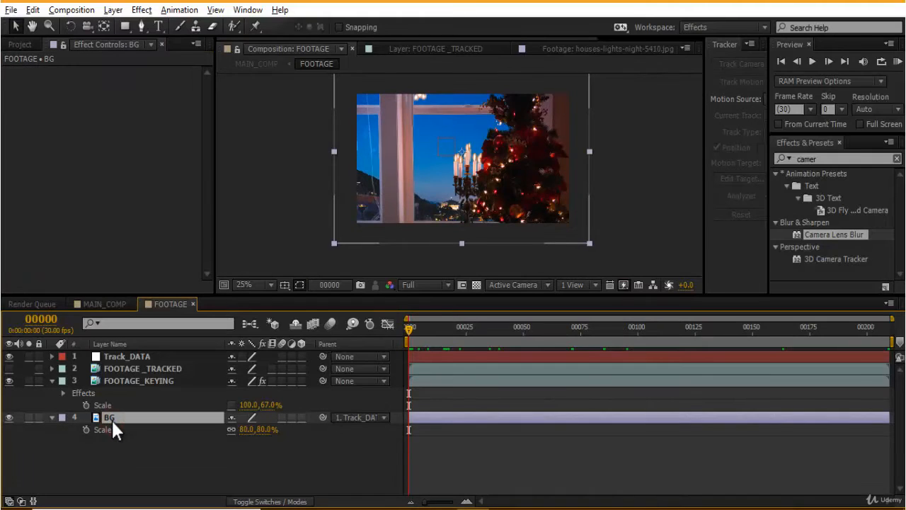
key("ctrl+v")
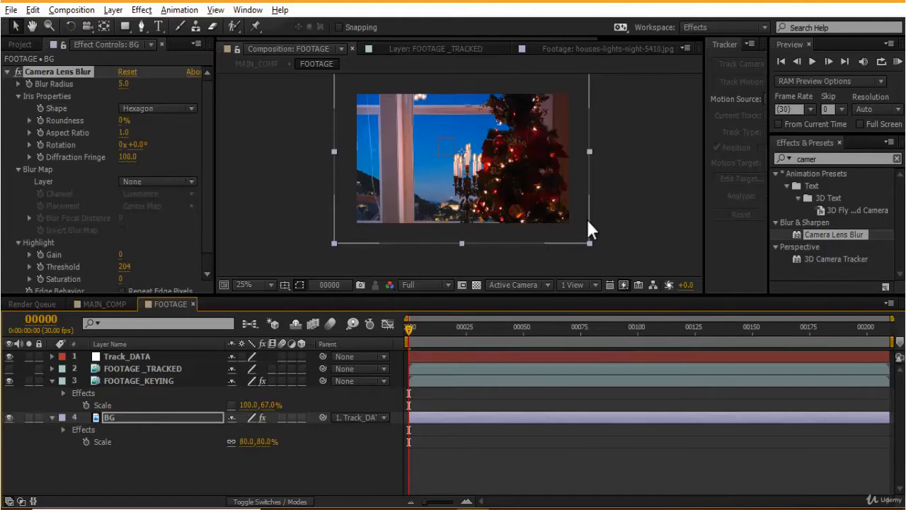
scroll(586, 217, "up", 2)
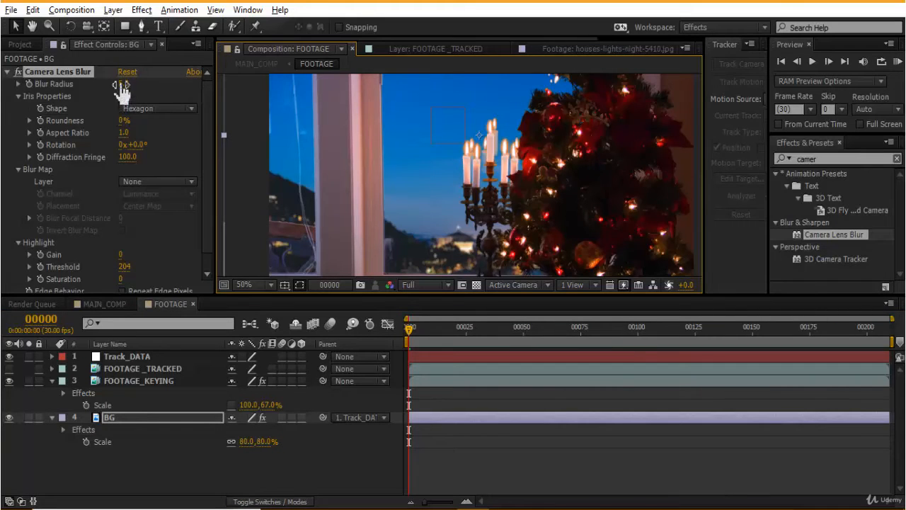
left_click(121, 85)
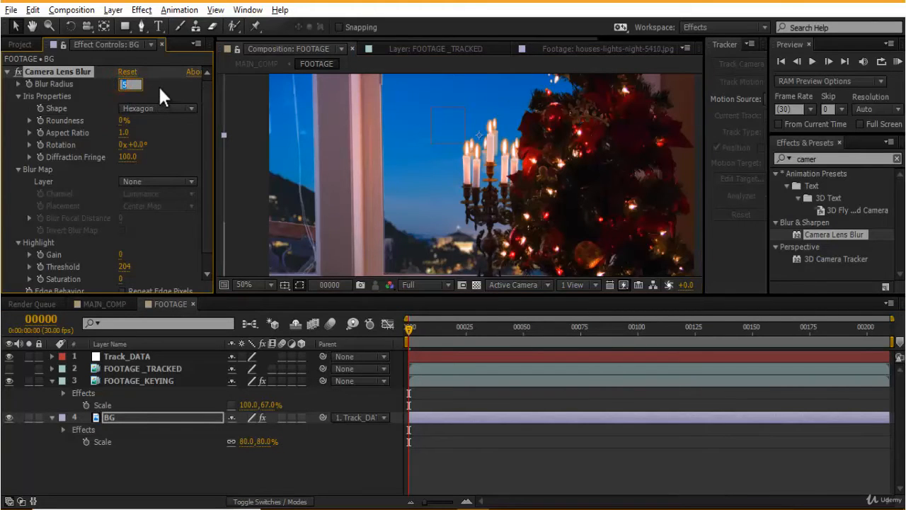
type("8")
key("Return")
- Set a Blur Radius keyframe at the first frame and reveal the BG layer's keyframed properties
scroll(460, 179, "down", 2)
left_click(673, 207)
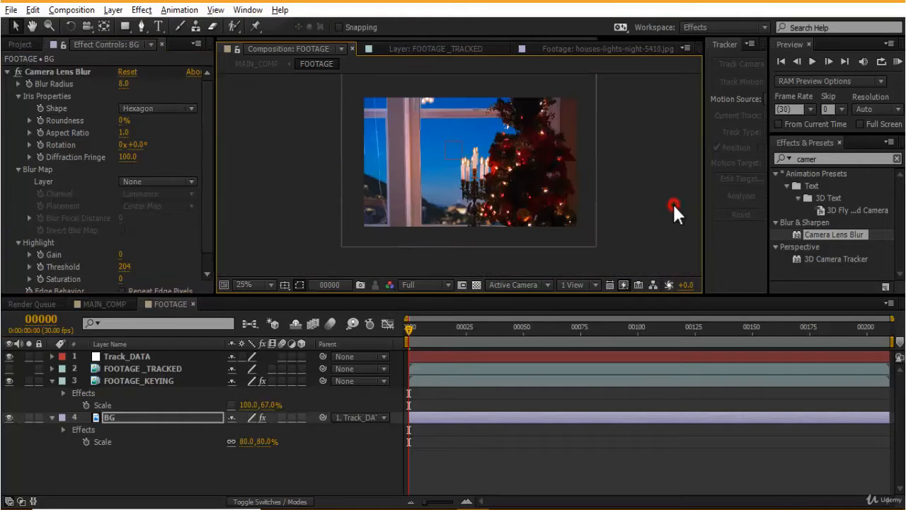
left_click(29, 85)
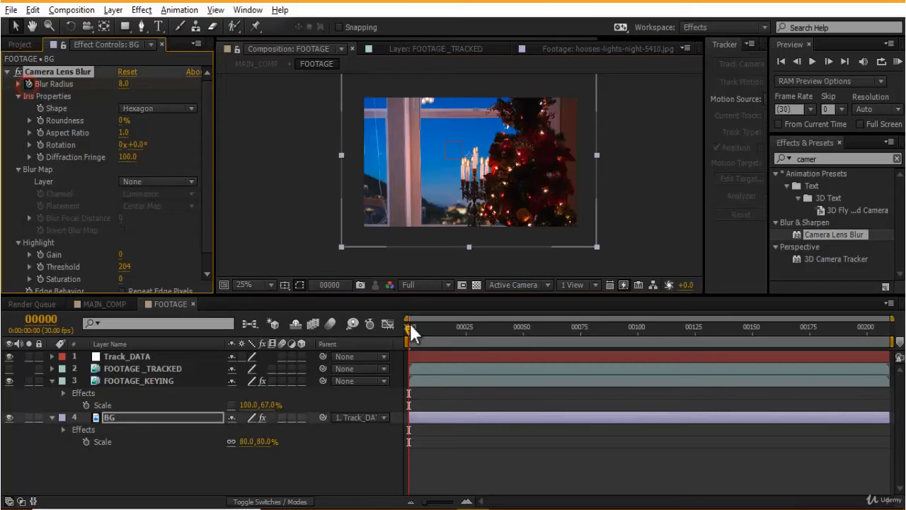
left_click(467, 454)
left_click(103, 414)
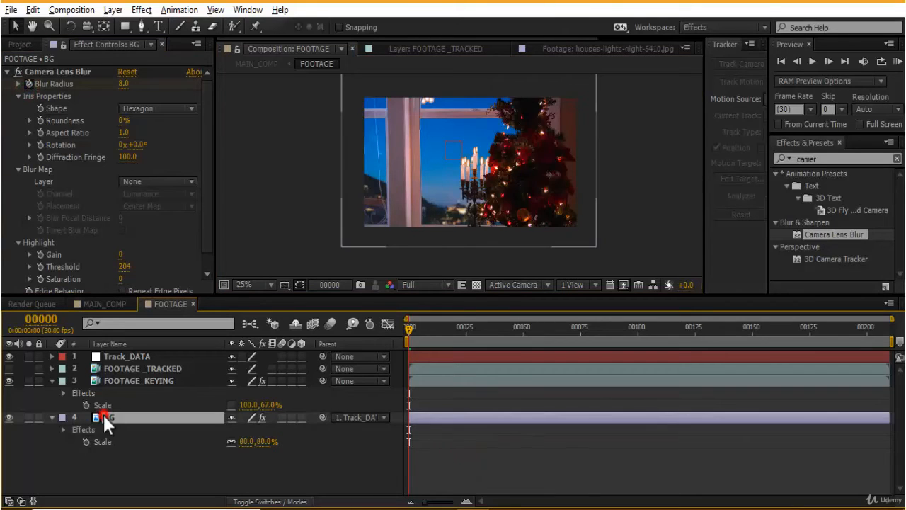
key("u")
left_click(457, 471)
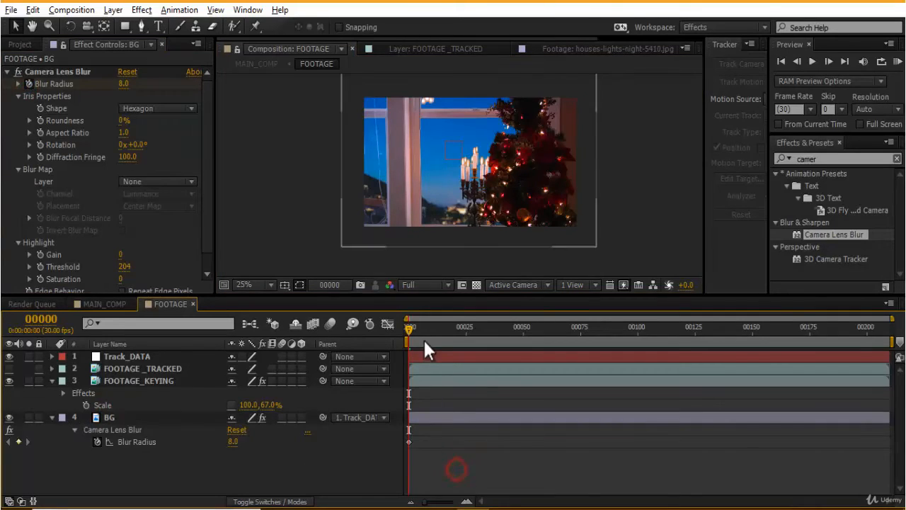
- At frame 130, set the Blur Radius to 0 to create a second keyframe
left_click_drag(411, 331, 884, 457)
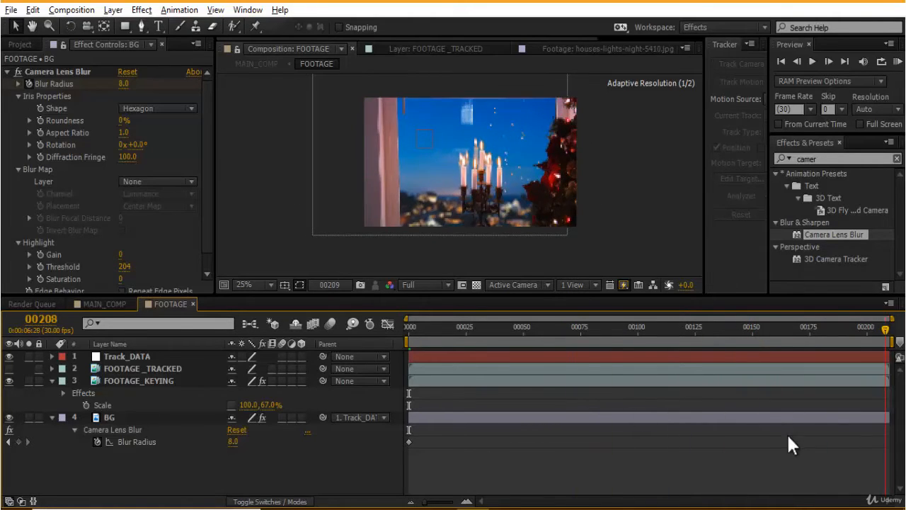
left_click_drag(788, 437, 706, 467)
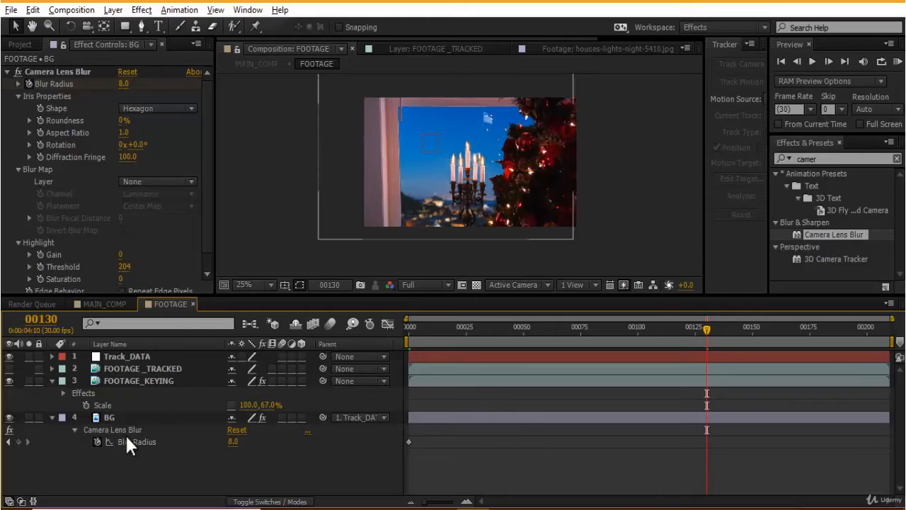
left_click(232, 439)
type("0")
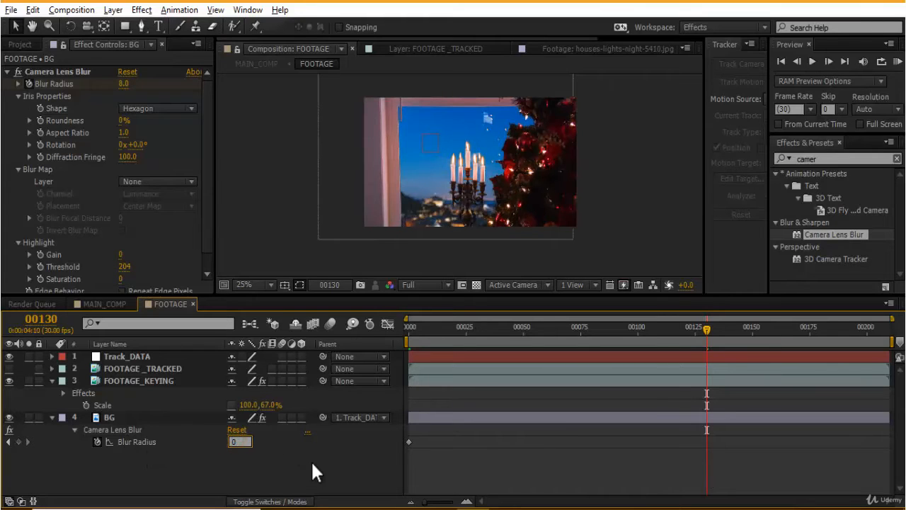
key("Return")
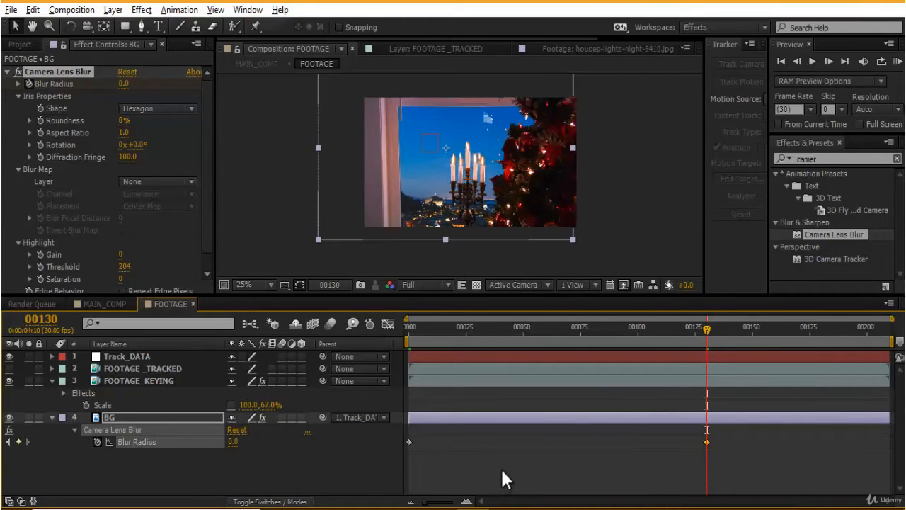
left_click(500, 468)
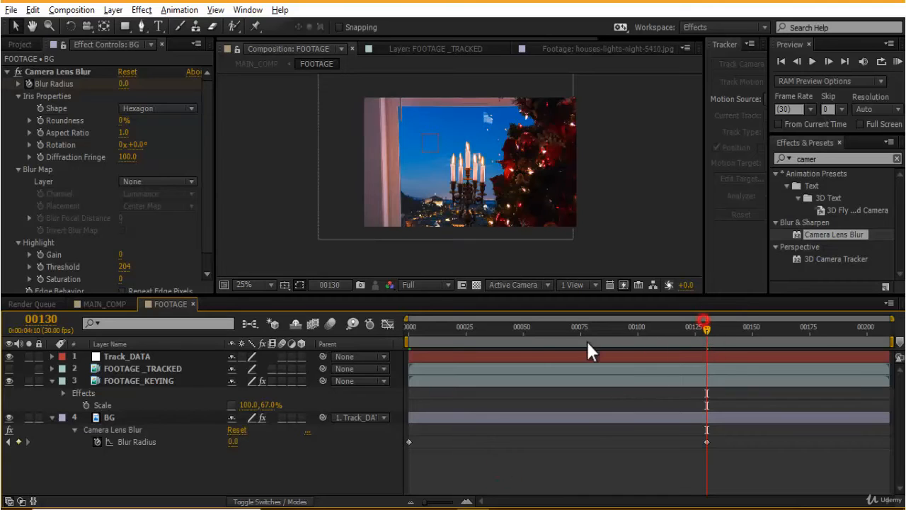
- Move the first Blur Radius keyframe to about frame 48
key("Home")
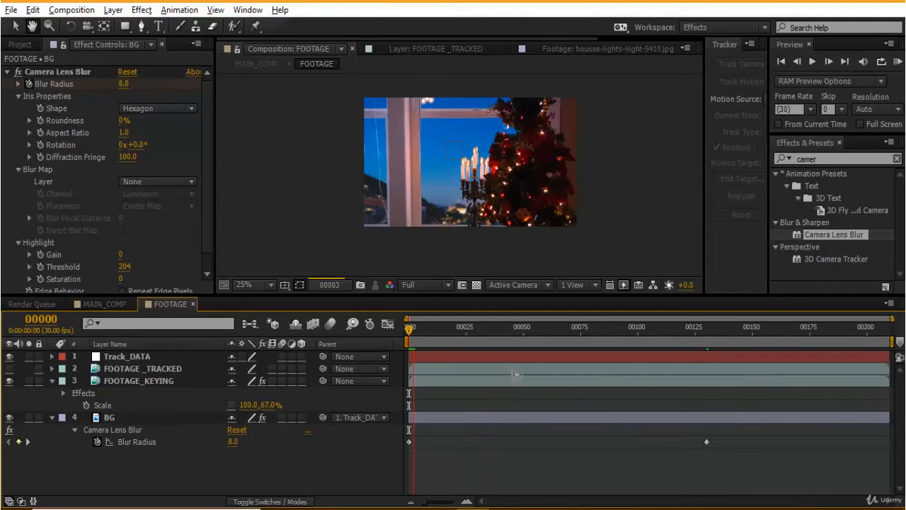
left_click_drag(409, 441, 557, 442)
left_click(586, 479)
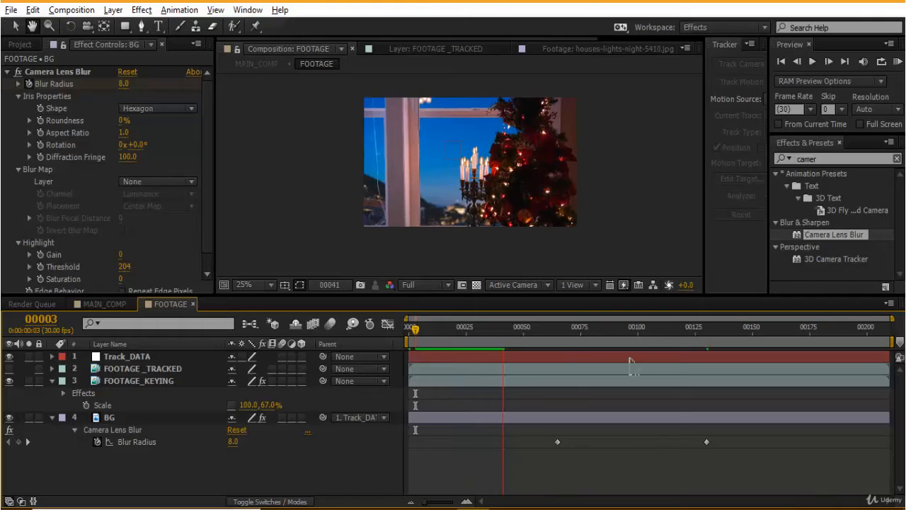
left_click_drag(557, 441, 519, 442)
left_click(548, 467)
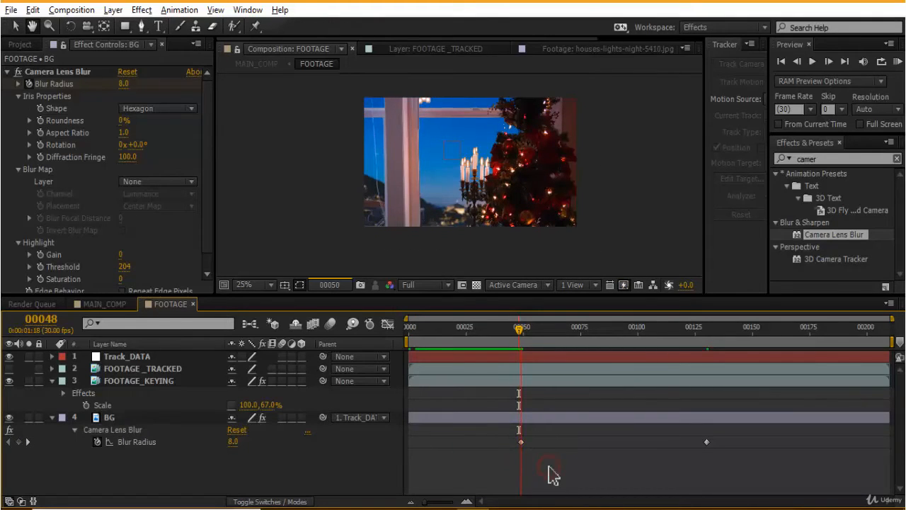
- Set the viewer resolution to Third and step forward a few frames
left_click(425, 285)
left_click(435, 356)
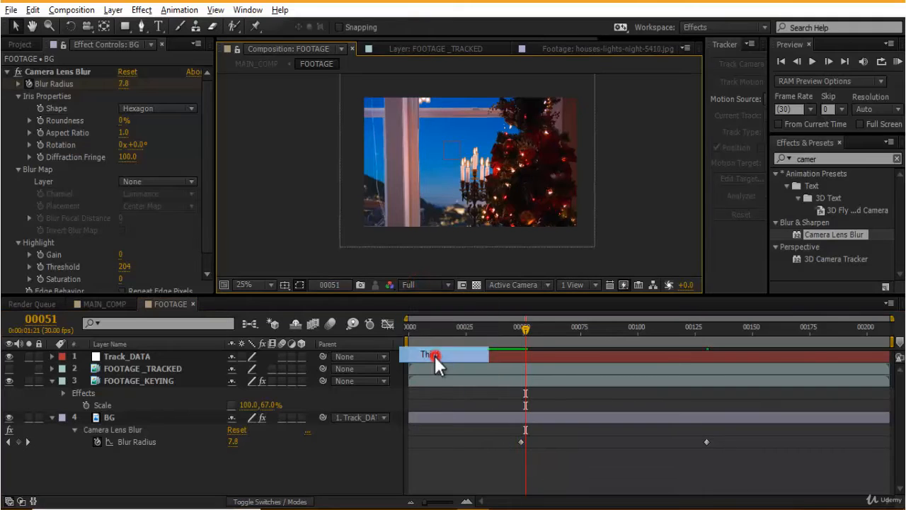
key("Page_Down")
key("Page_Down")
key("Page_Down")
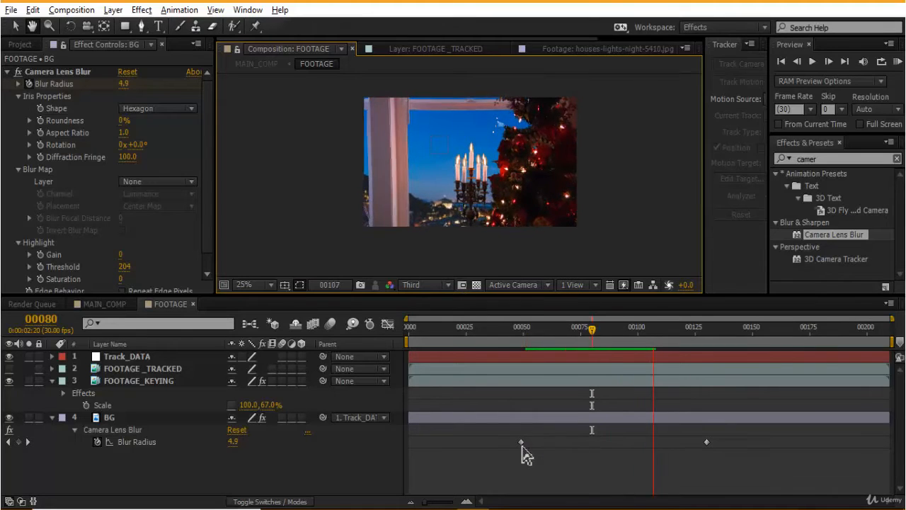
- Move the first Blur Radius keyframe to about frame 81 and preview the blur transition
left_click_drag(521, 442, 594, 441)
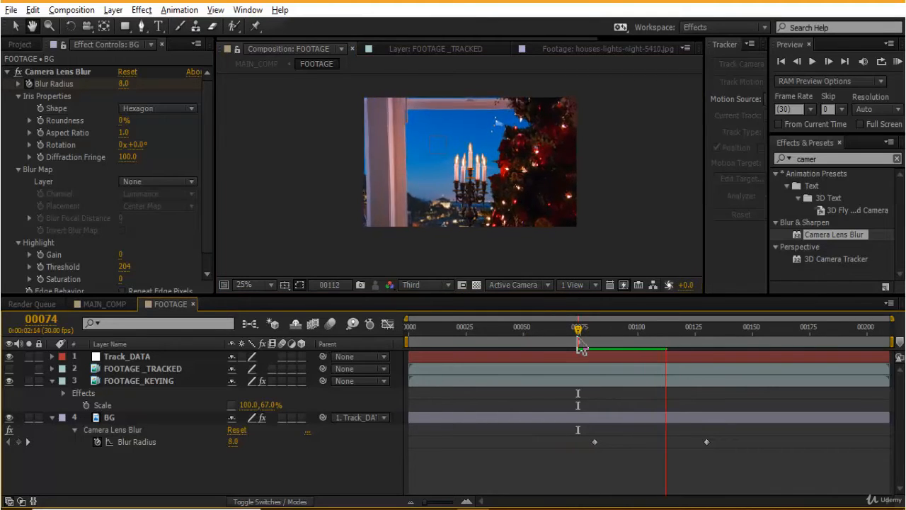
left_click_drag(579, 345, 503, 325)
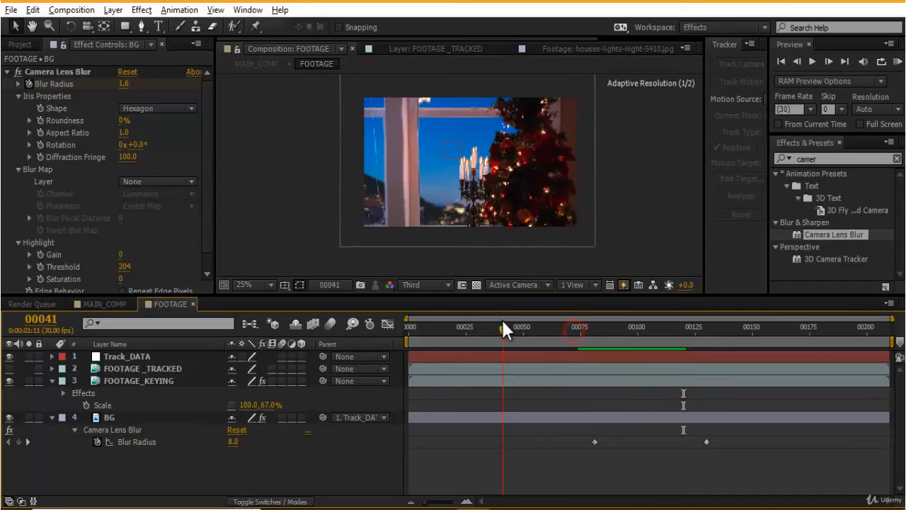
key("space")
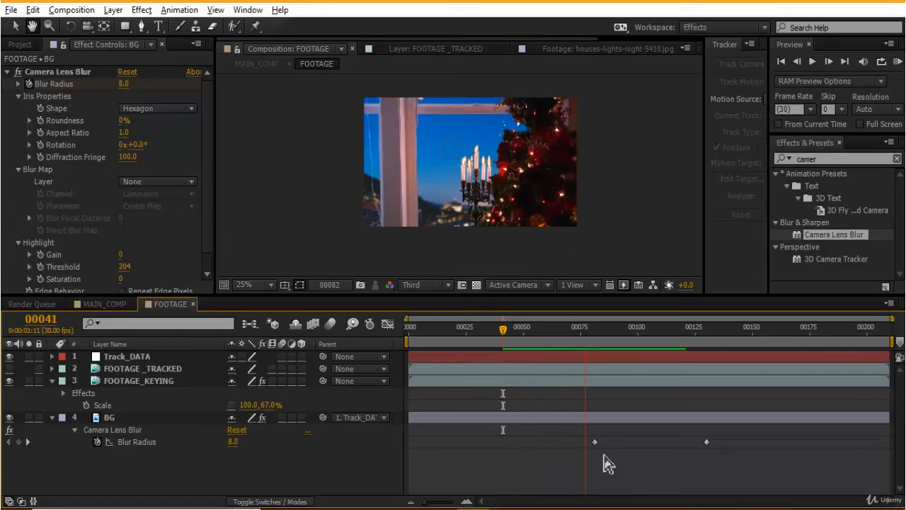
left_click(515, 197)
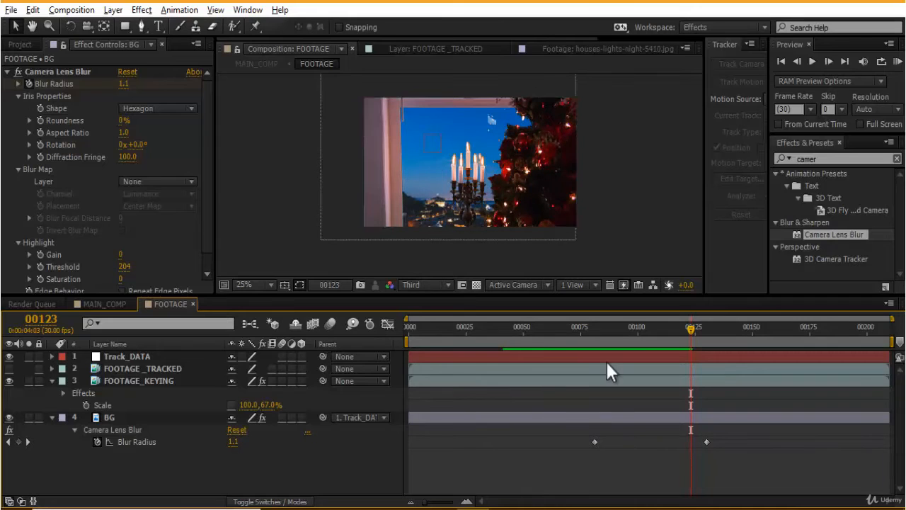
key("space")
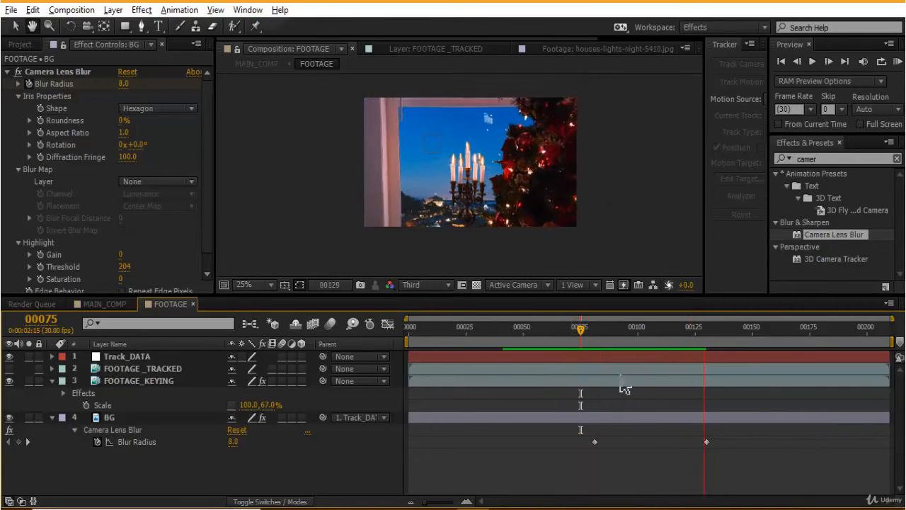
key("space")
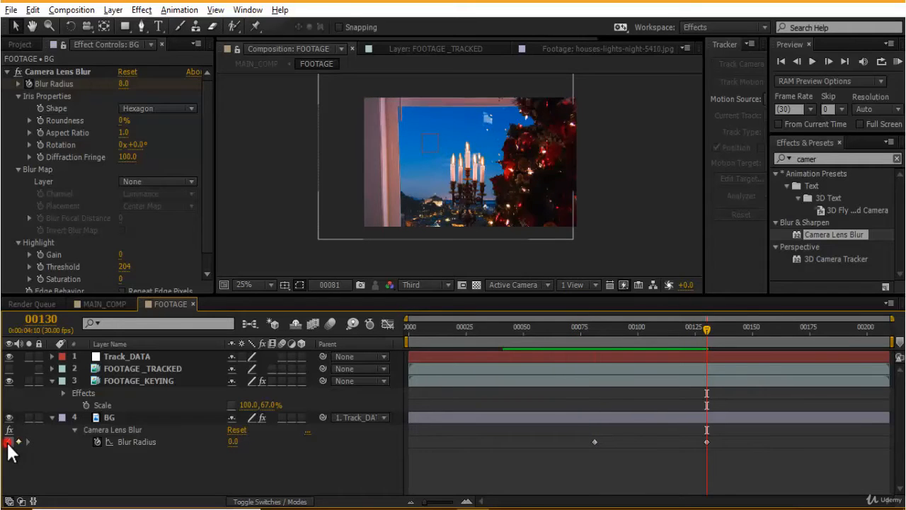
- Jump to the first Blur Radius keyframe and raise its value to 21
left_click(7, 442)
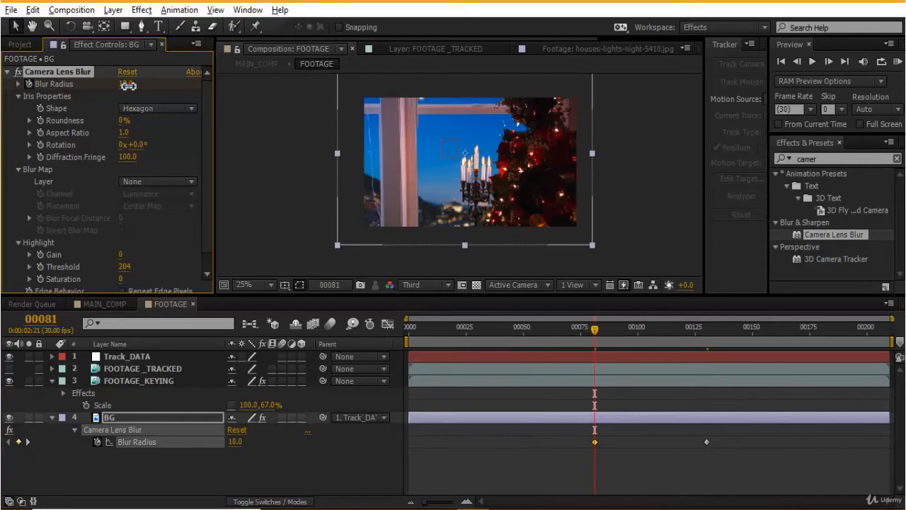
mouse_move(129, 85)
left_mouse_down()
mouse_move(152, 88)
mouse_move(138, 89)
left_mouse_up()
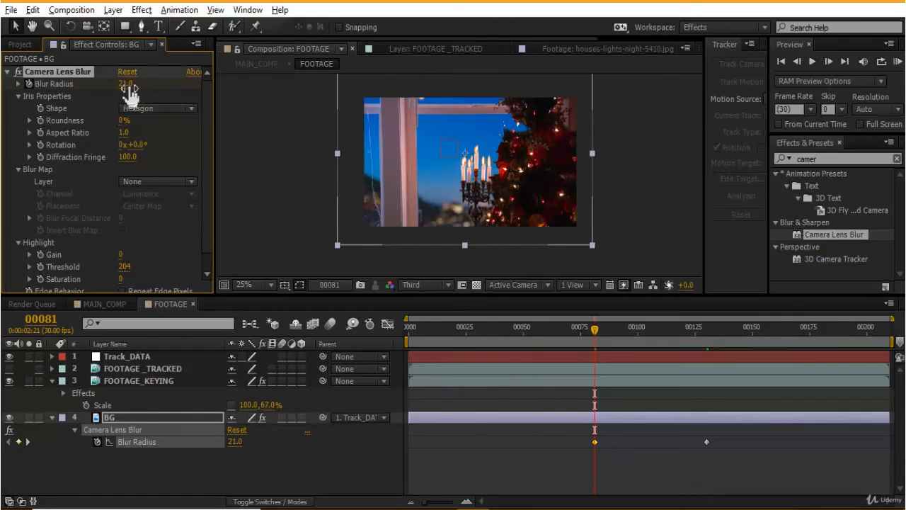
- Preview the blur animation and place the time indicator at frame 82
left_click(501, 452)
key("space")
left_click(595, 329)
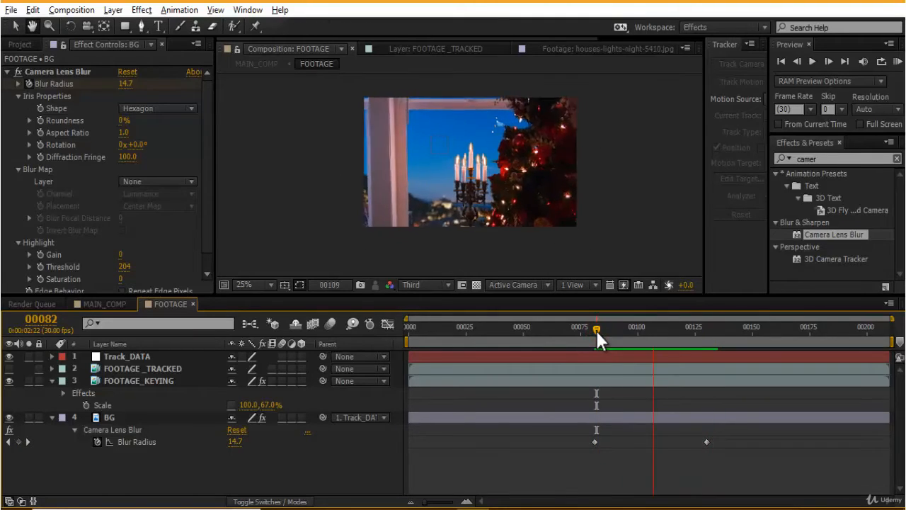
left_click(596, 328)
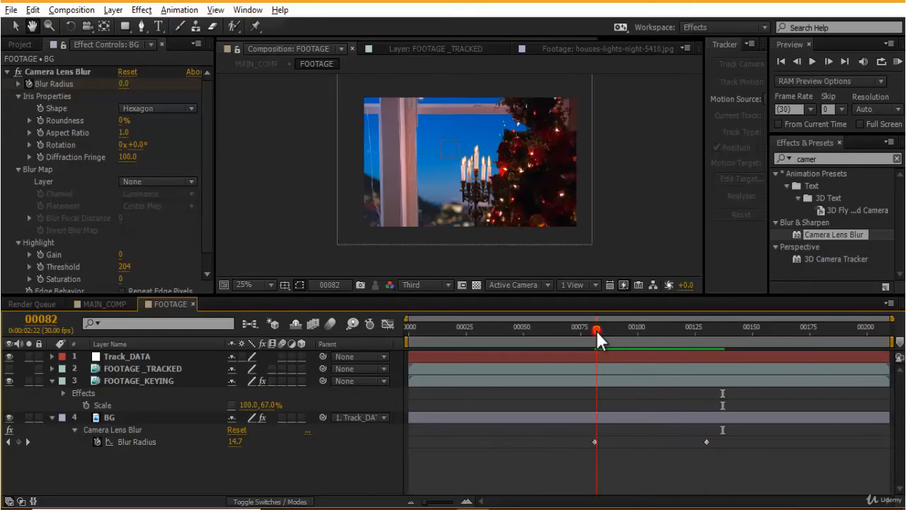
- Set the viewer resolution to Half and return to the first frame
left_click(428, 285)
left_click(431, 336)
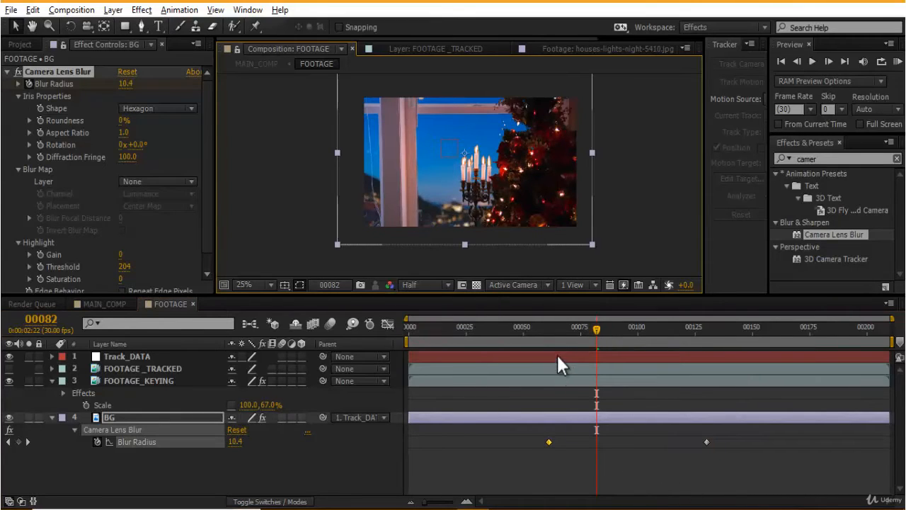
left_click(554, 330)
left_click(614, 472)
left_click_drag(560, 330, 246, 339)
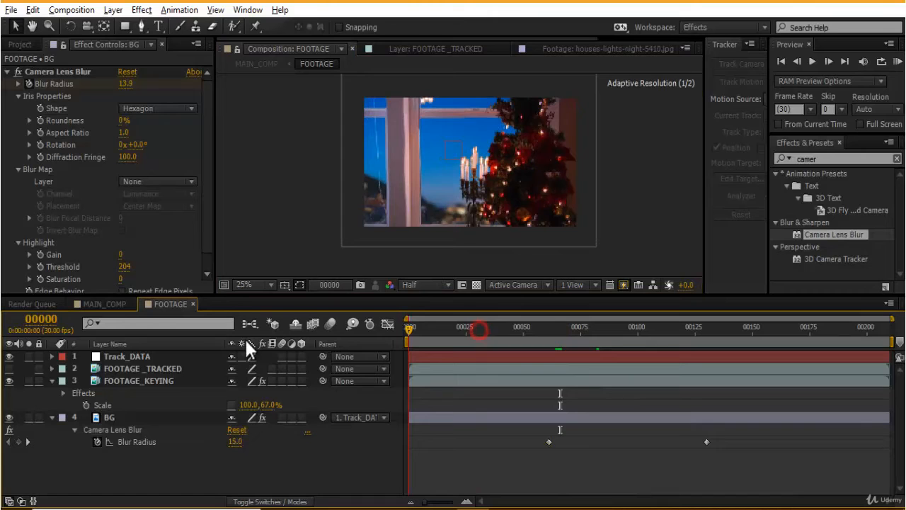
- Set the viewer resolution to Full and jump to the first Blur Radius keyframe
left_click(662, 210)
key("grave")
scroll(642, 258, "up", 3)
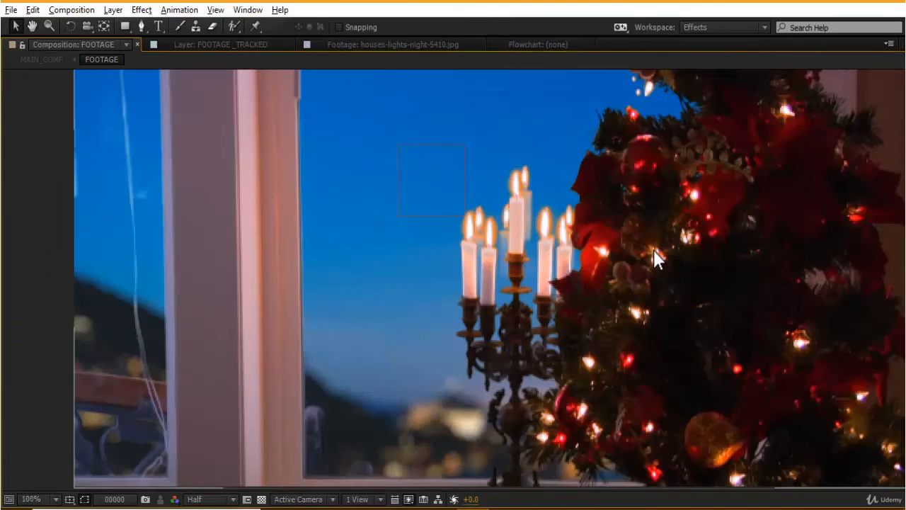
scroll(653, 249, "down", 2)
left_click(225, 499)
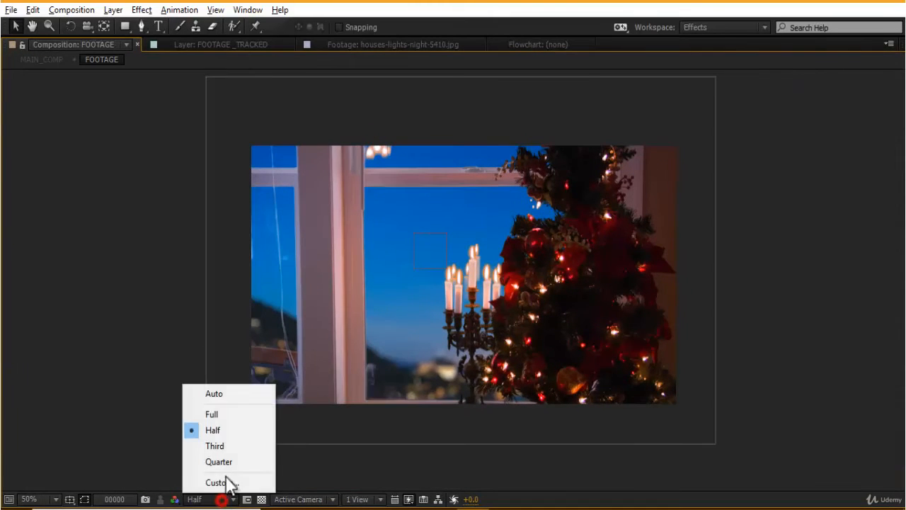
left_click(224, 412)
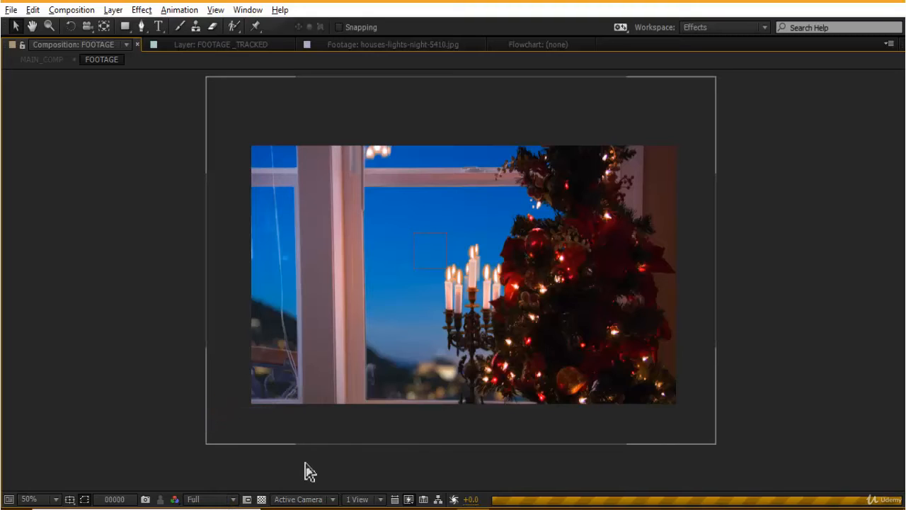
key("grave")
left_click(28, 440)
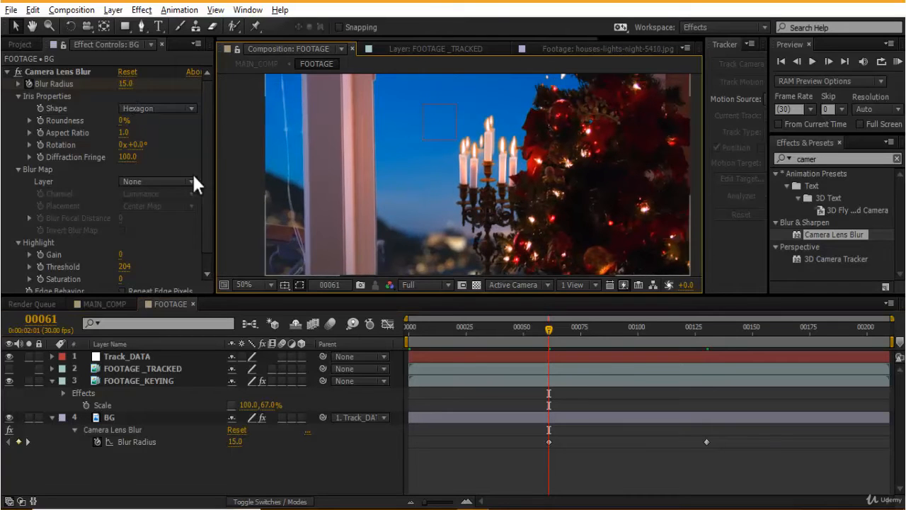
left_click(423, 284)
left_click(429, 353)
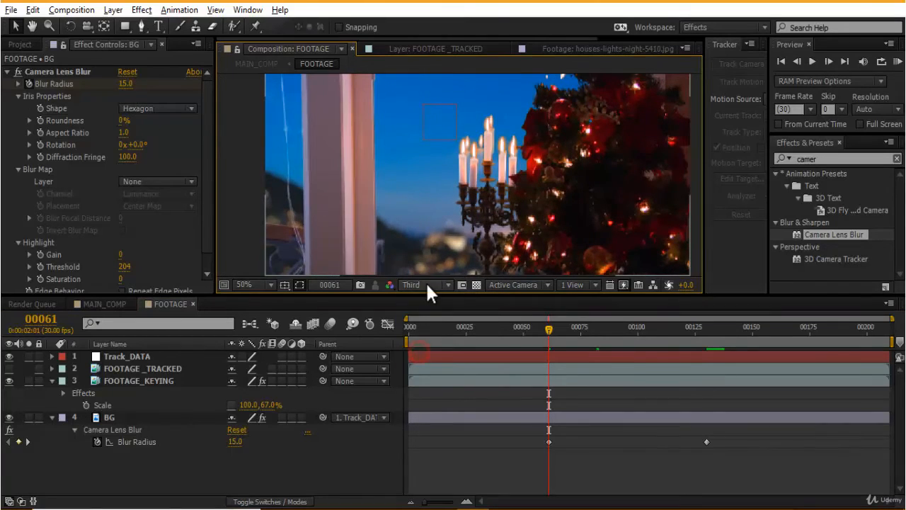
left_click(425, 284)
left_click(431, 324)
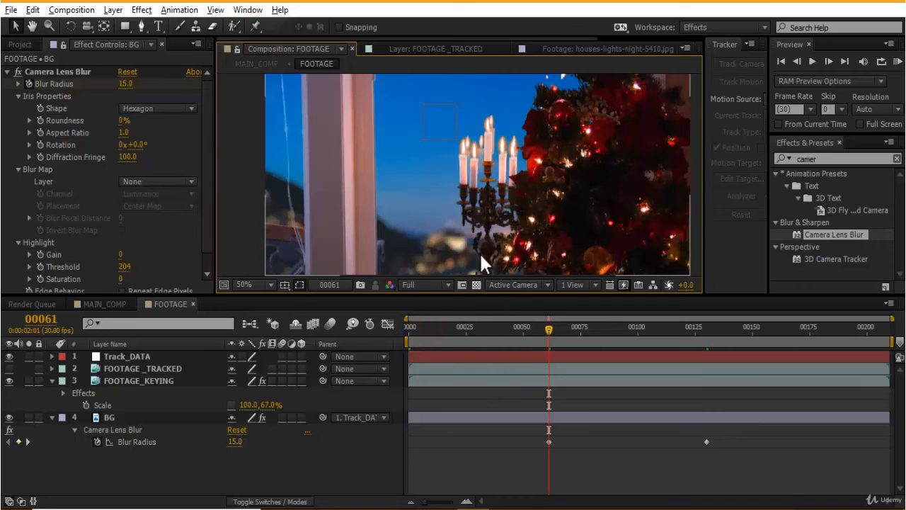
- Set the first Blur Radius keyframe's value to 10
left_click(124, 84)
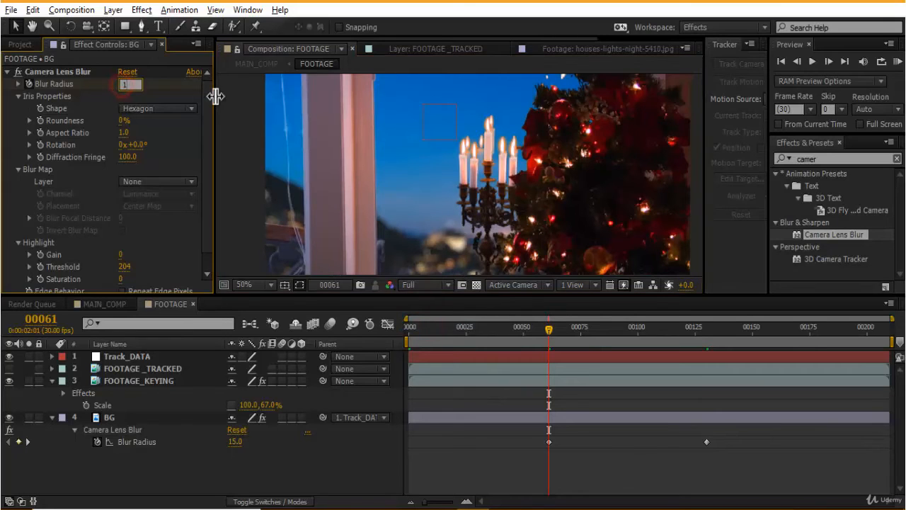
key("Return")
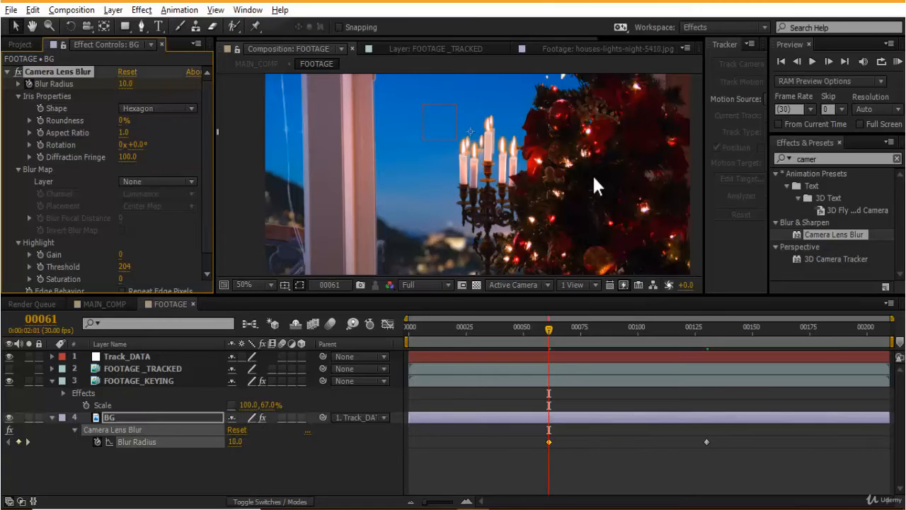
- Set the viewer resolution to Third and scrub through the blur animation between the keyframes
scroll(592, 174, "down", 2)
left_click(652, 229)
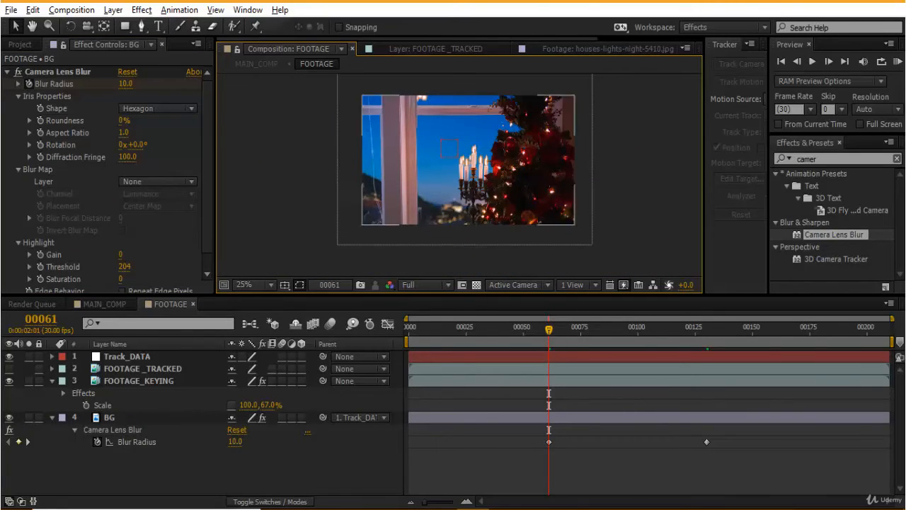
left_click(28, 441)
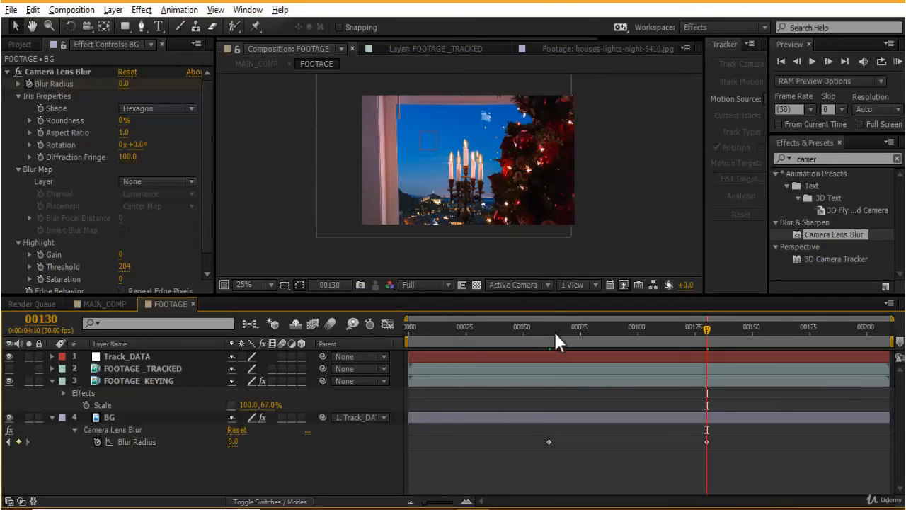
left_click(555, 334)
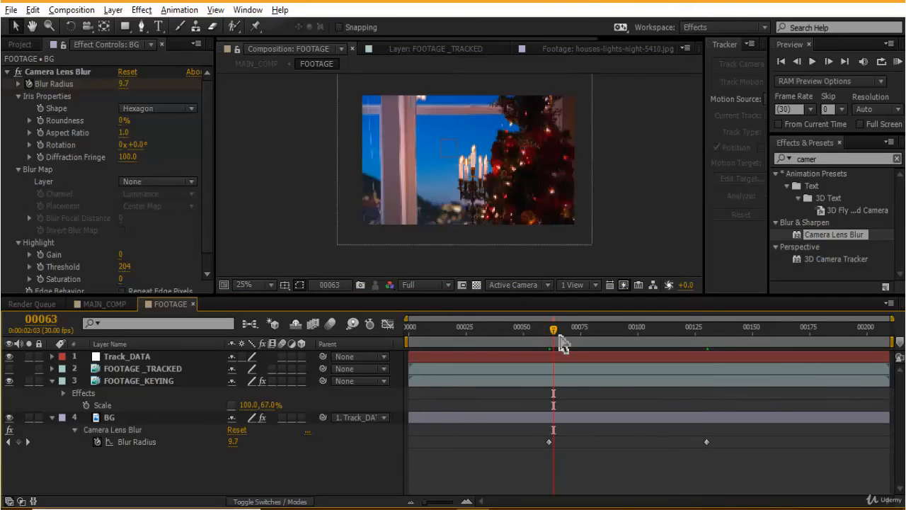
left_click(426, 351)
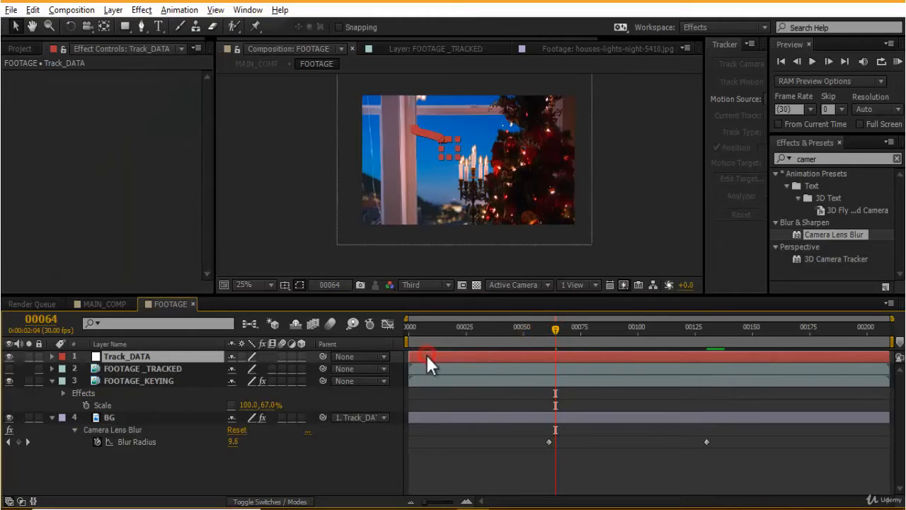
left_click_drag(511, 327, 496, 327)
left_click(616, 475)
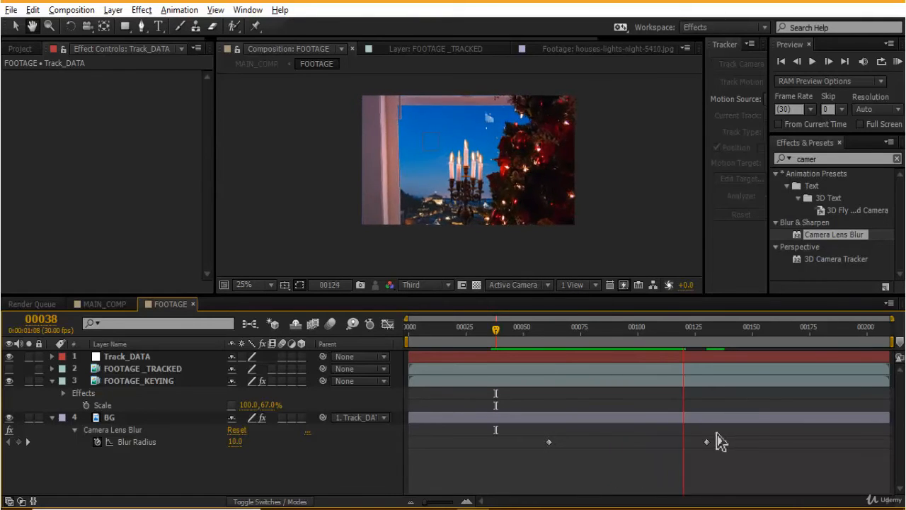
- Move the second Blur Radius keyframe earlier to about frame 110
left_click_drag(706, 442, 659, 442)
right_click(659, 441)
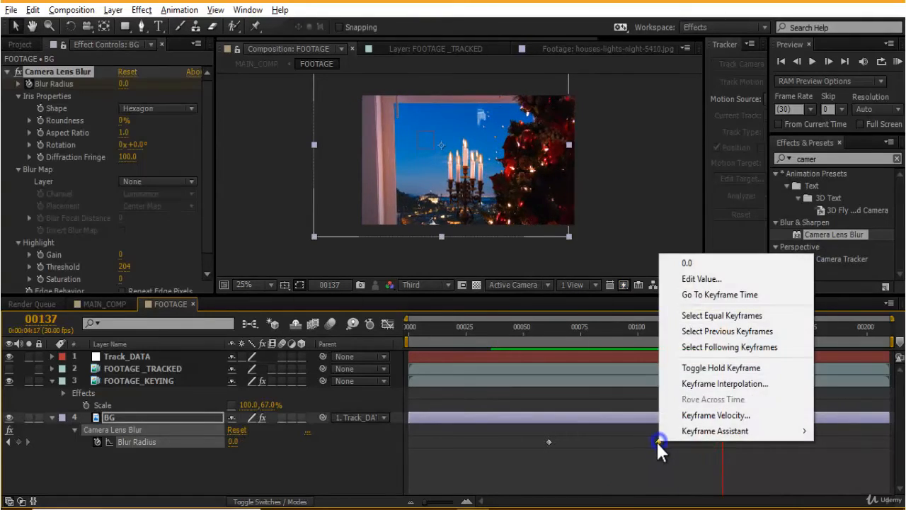
left_click(603, 481)
left_click_drag(550, 331, 542, 328)
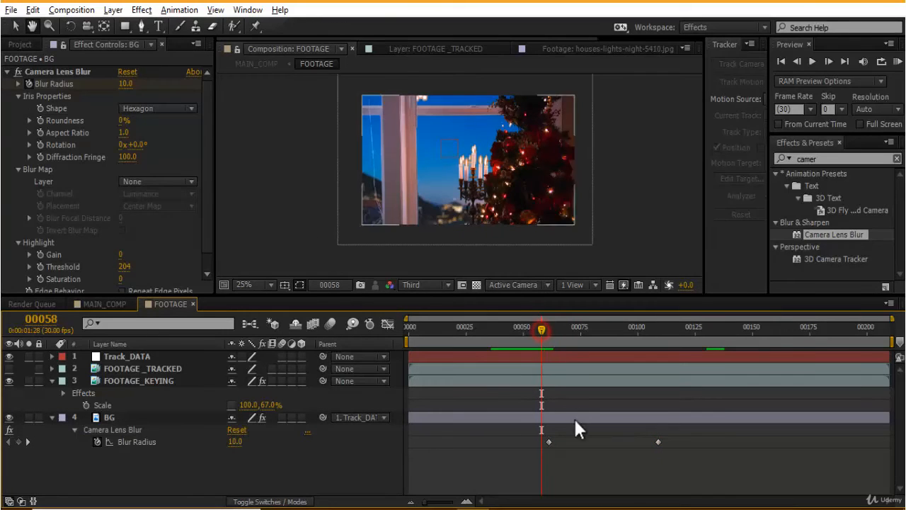
- Preview the blur animation from the first frame
key("space")
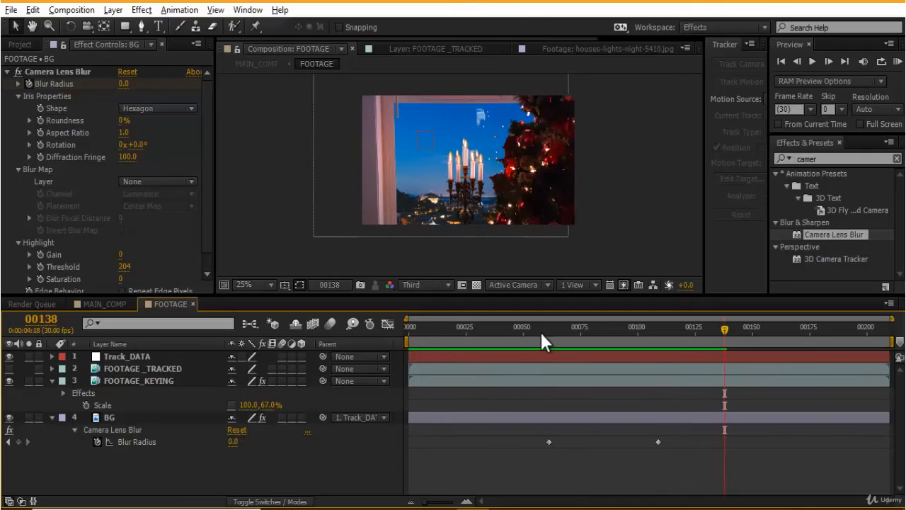
left_click_drag(540, 329, 514, 324)
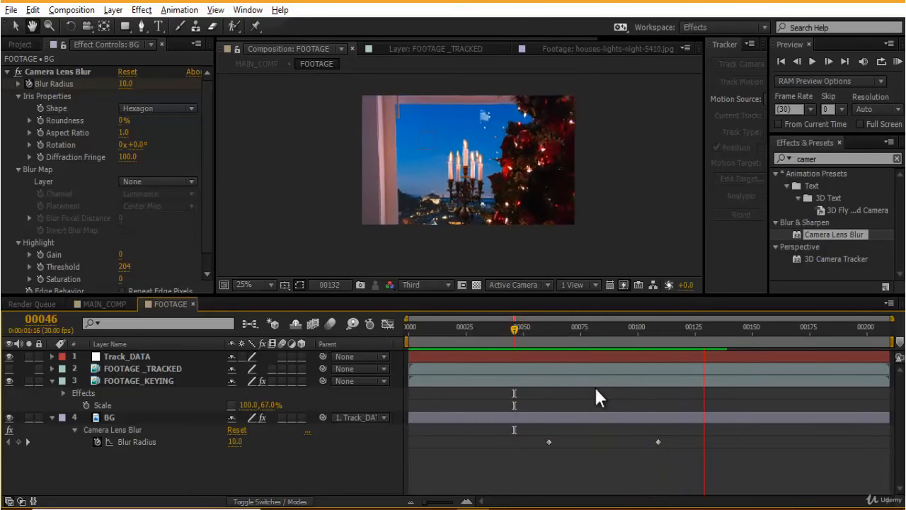
left_click(554, 334)
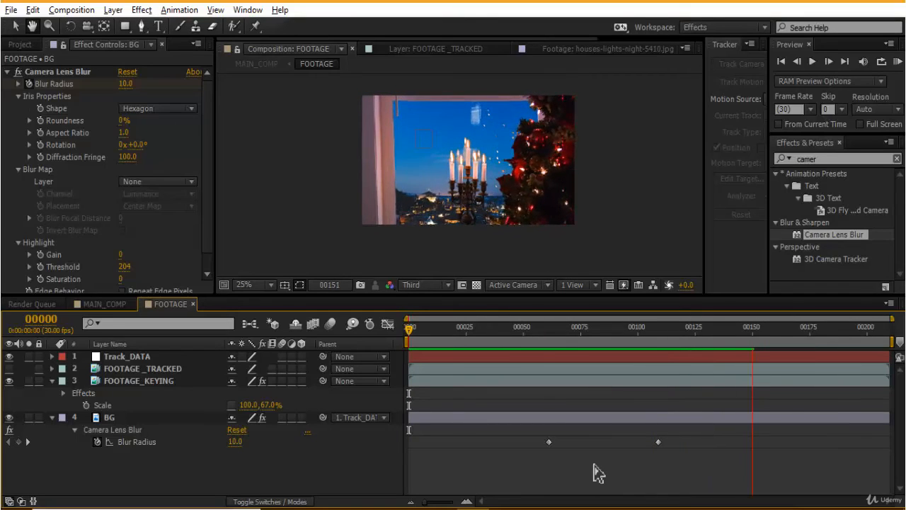
- Move the Blur Radius keyframes to about frames 119 and 71
left_click(669, 461)
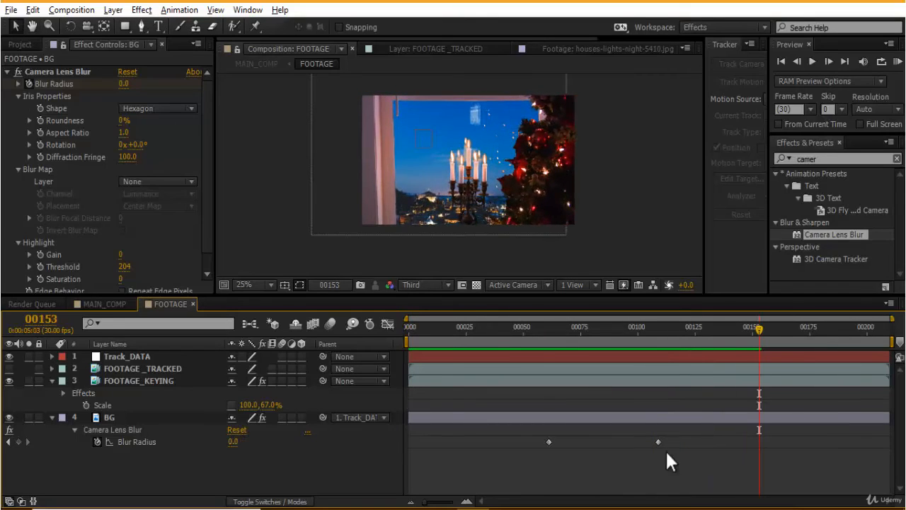
left_click(659, 440)
left_click_drag(680, 443, 684, 443)
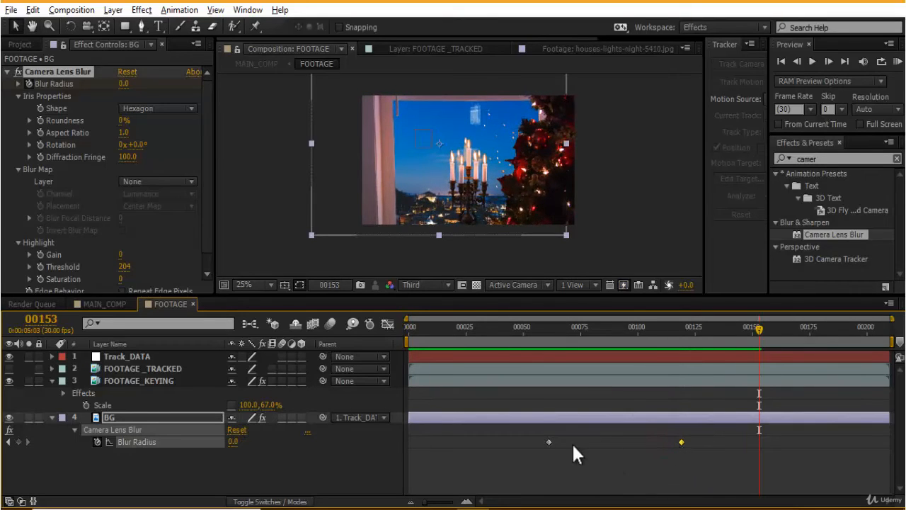
left_click_drag(560, 442, 571, 444)
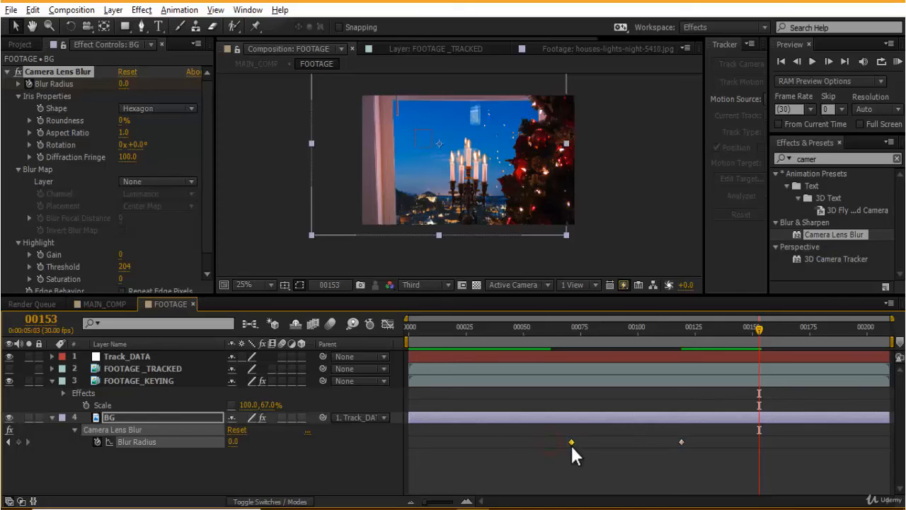
- Preview the retimed blur and inspect it at Full viewer resolution around frame 75
left_click(541, 324)
key("space")
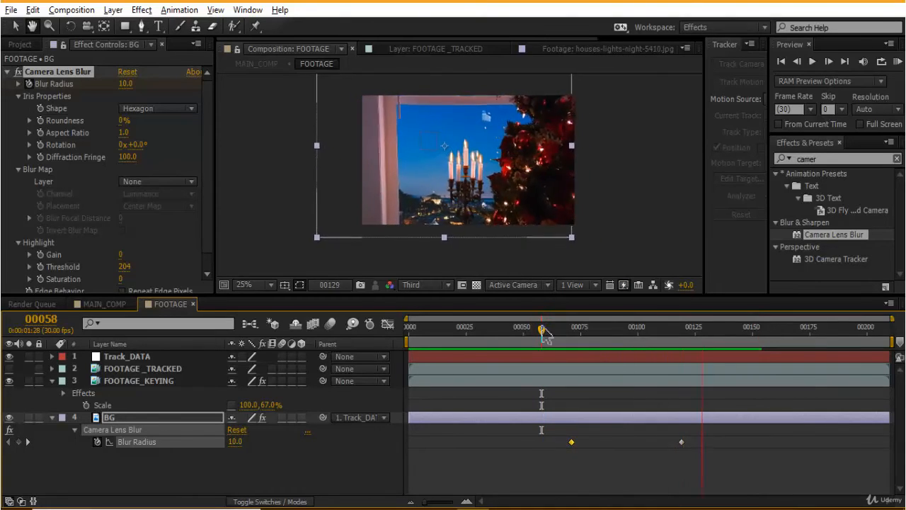
key("space")
left_click(419, 284)
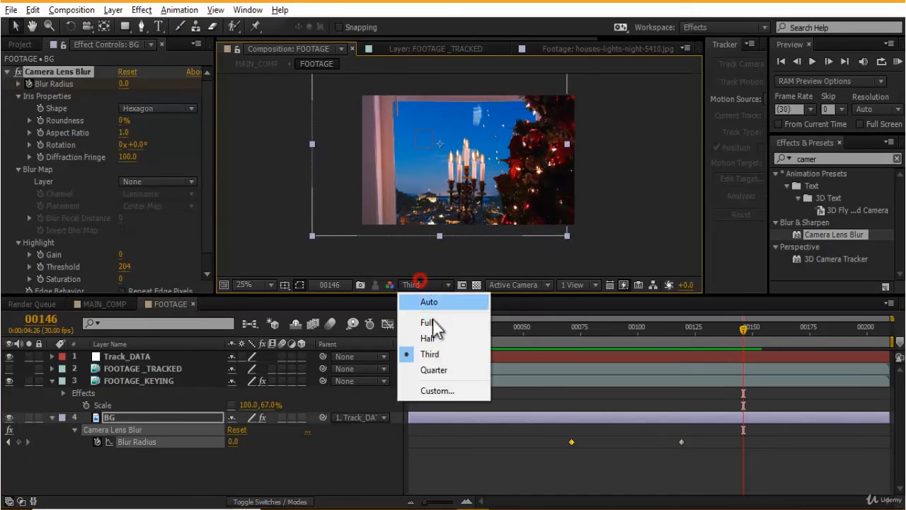
left_click(429, 322)
left_click_drag(558, 332, 581, 331)
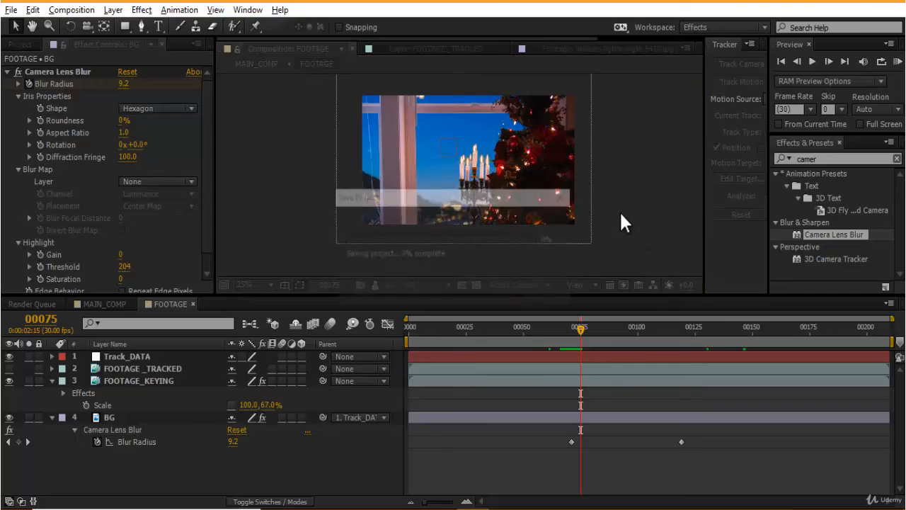
- Set the viewer resolution back to Third and preview the blur transition again
left_click(424, 284)
left_click(439, 354)
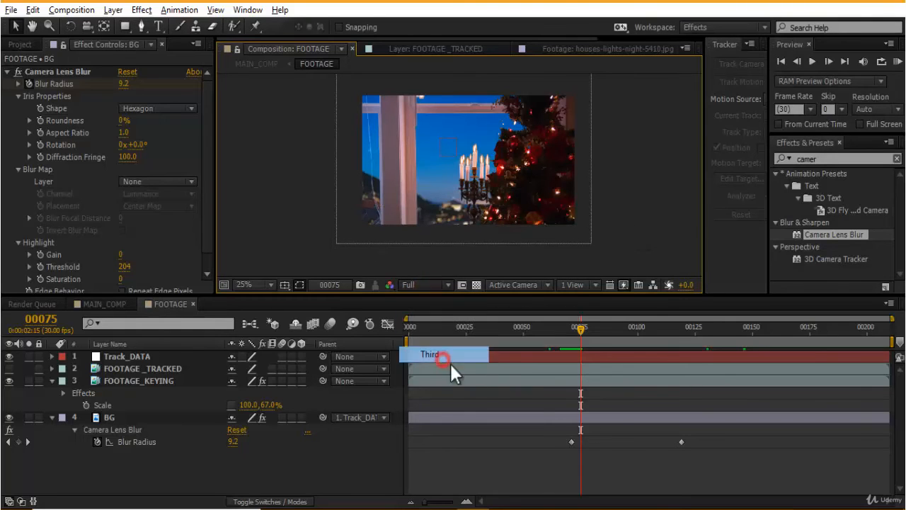
left_click(559, 331)
key("space")
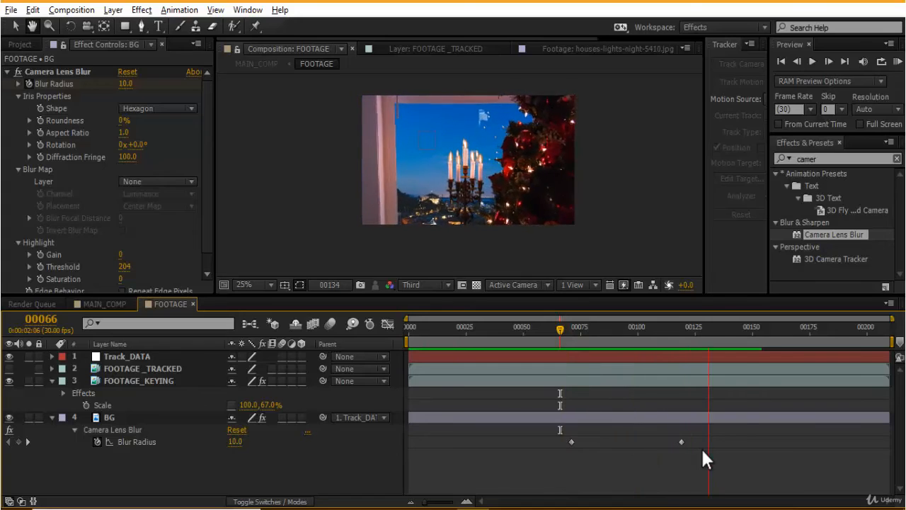
left_click(566, 329)
left_click_drag(567, 328, 588, 339)
- Copy the Camera Lens Blur effect from BG at its first keyframe and paste it onto the FOOTAGE_KEYING layer
left_click(8, 441)
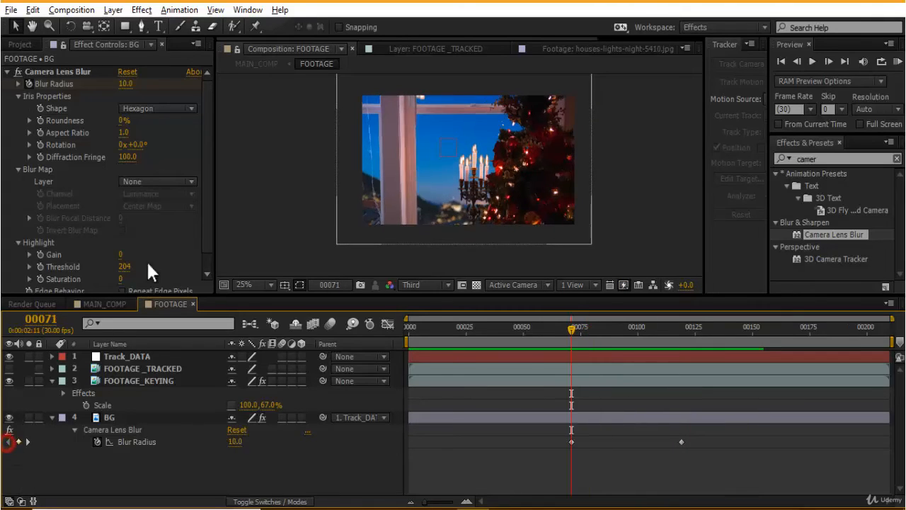
left_click(80, 72)
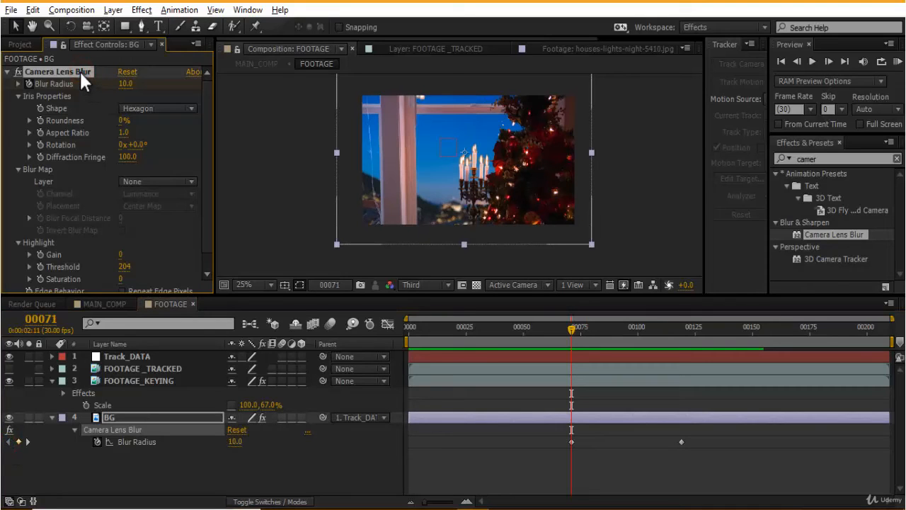
left_click(162, 380)
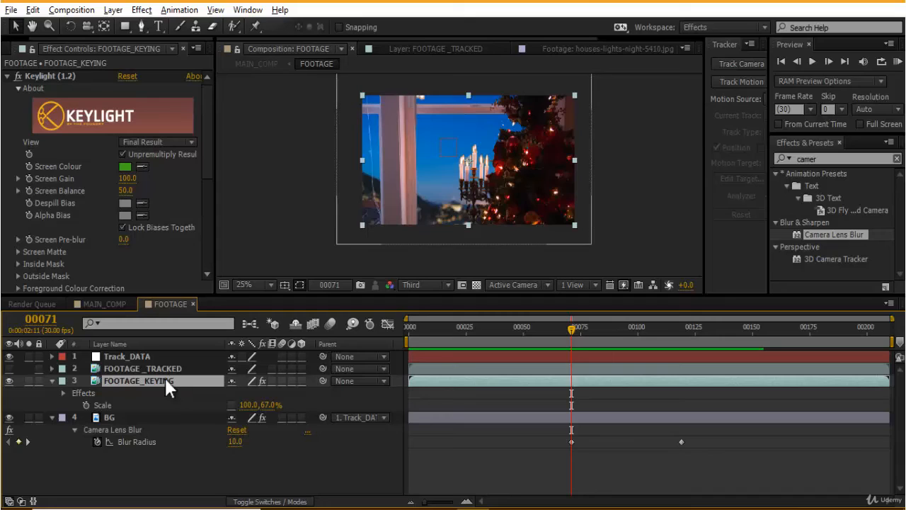
key("ctrl+v")
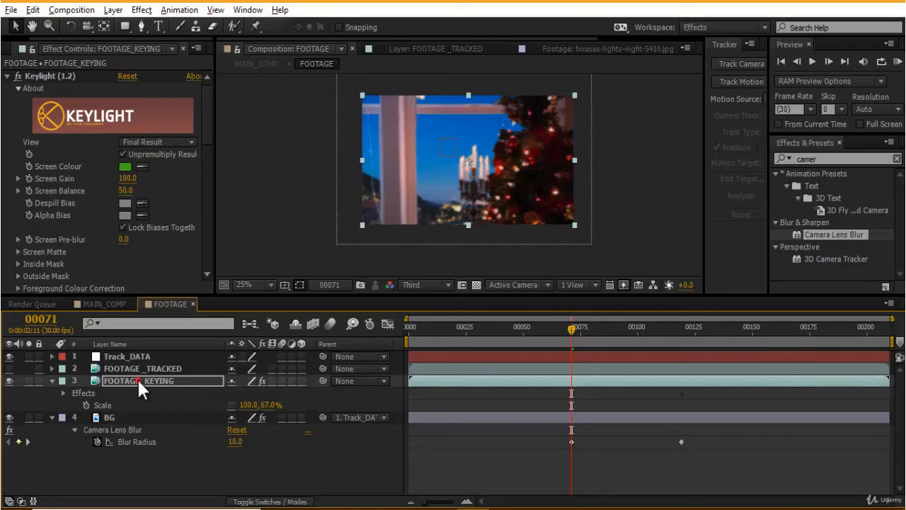
- Reveal the pasted blur keyframes and set FOOTAGE_KEYING's first Blur Radius keyframe to 0
key("u")
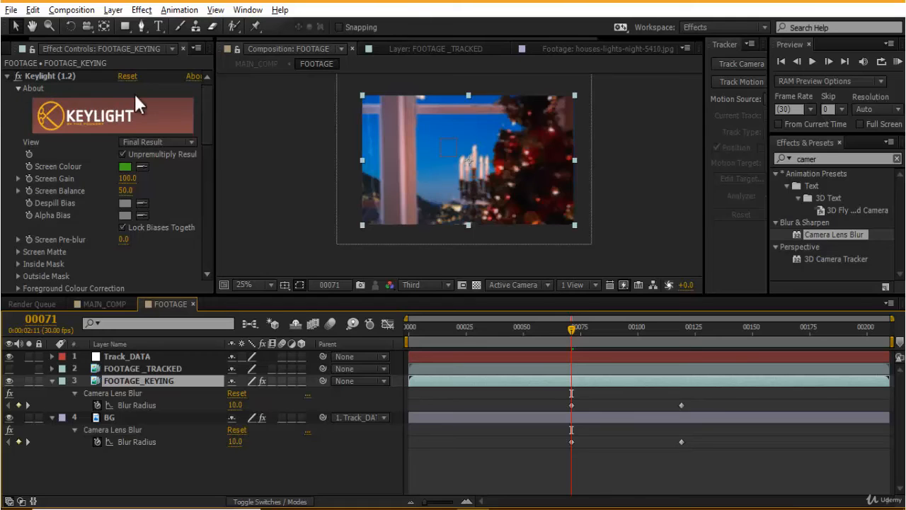
scroll(36, 182, "down", 10)
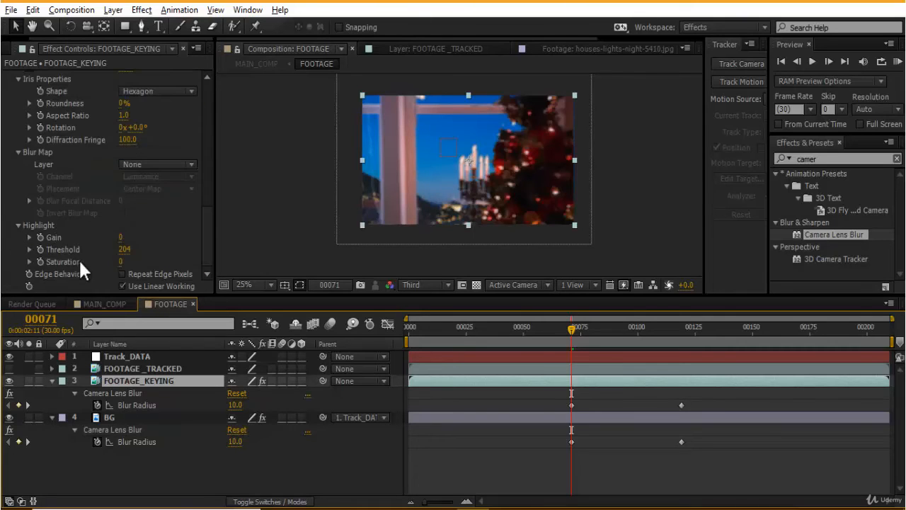
scroll(83, 219, "up", 3)
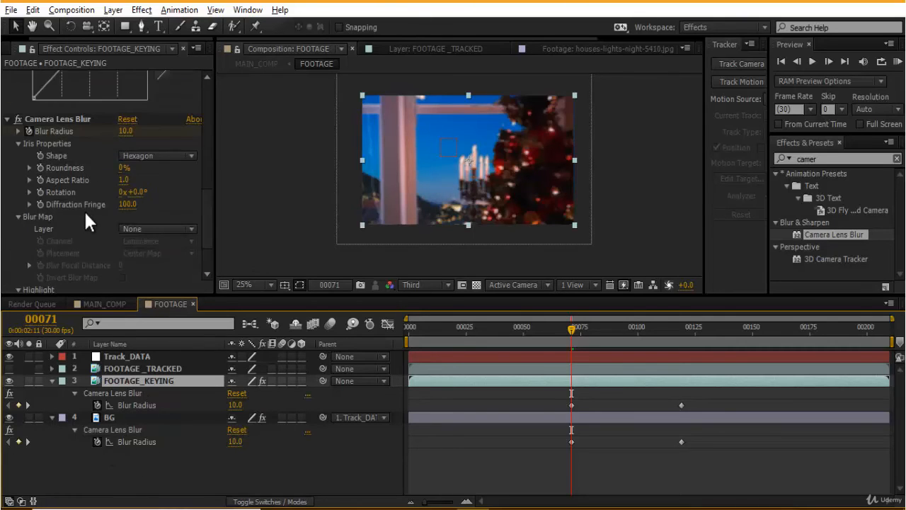
left_click(126, 130)
type("0")
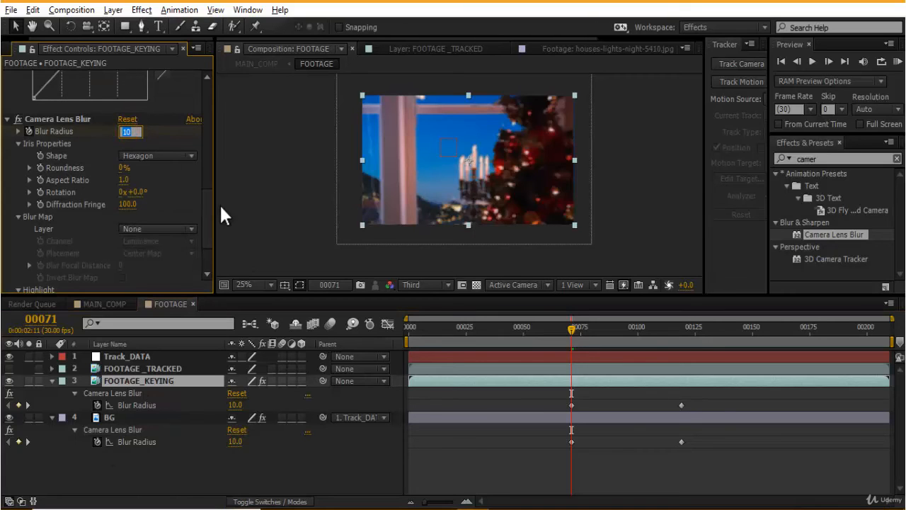
- Preview the blur animation on both layers
left_click(601, 461)
key("space")
key("space")
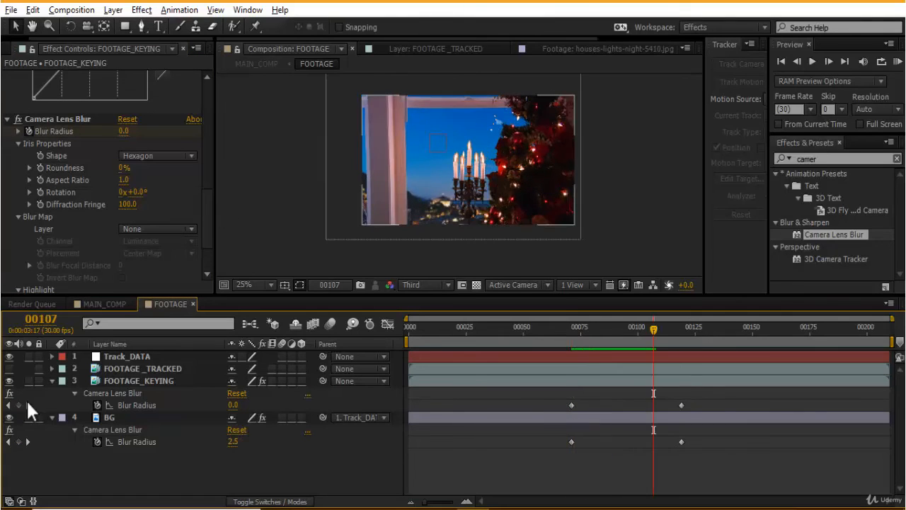
- Set FOOTAGE_KEYING's second Blur Radius keyframe to 12
left_click(27, 404)
left_click(125, 128)
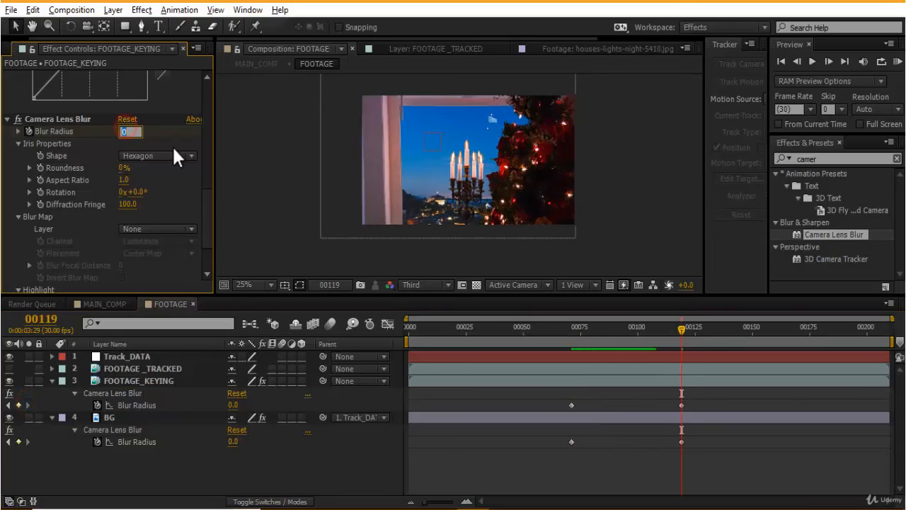
type("12")
key("Return")
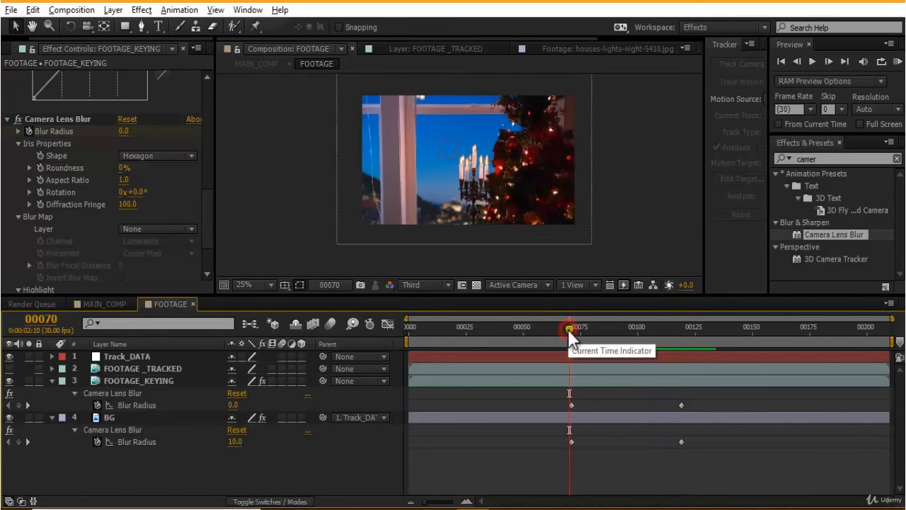
- Preview the blur transition in the maximized, zoomed-in composition viewer
key("space")
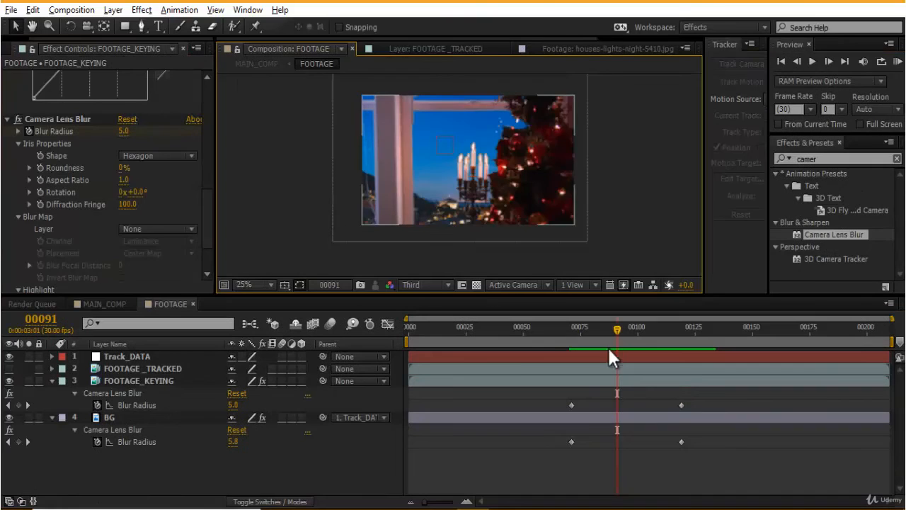
left_click_drag(577, 328, 565, 327)
key("grave")
scroll(615, 281, "up", 2)
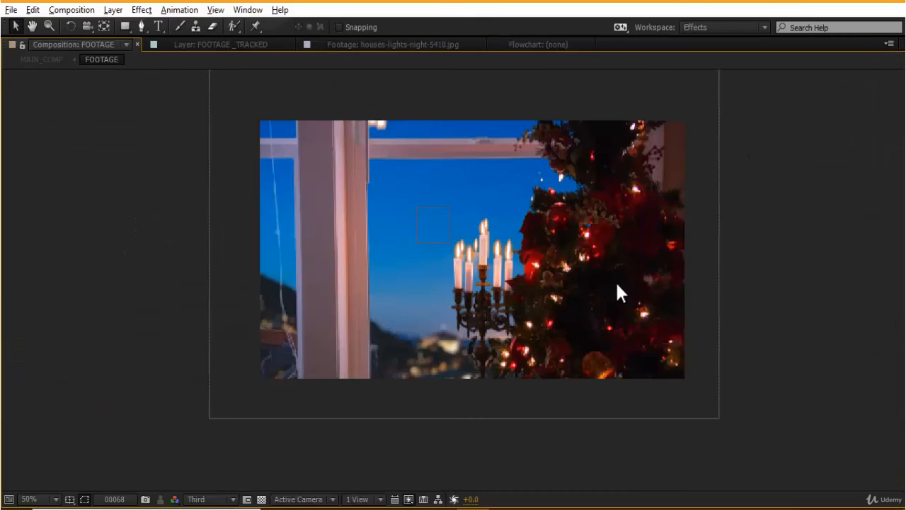
key("space")
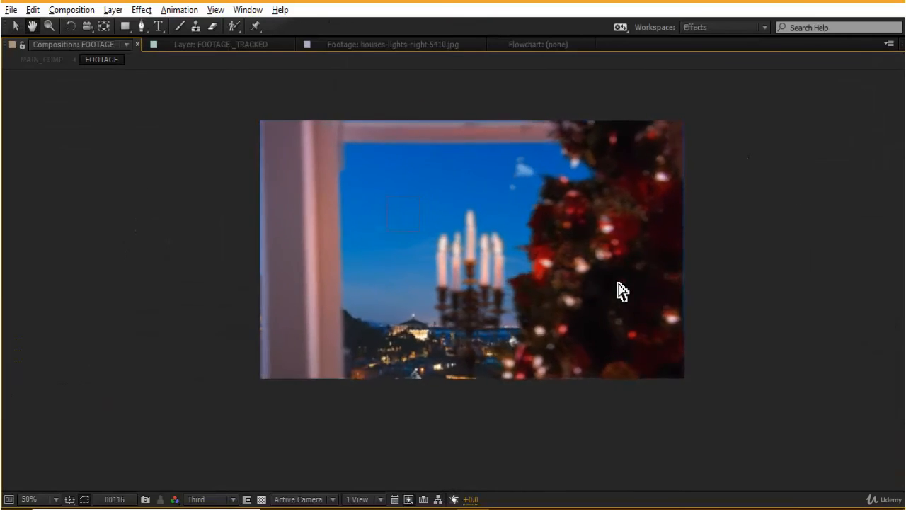
key("space")
key("grave")
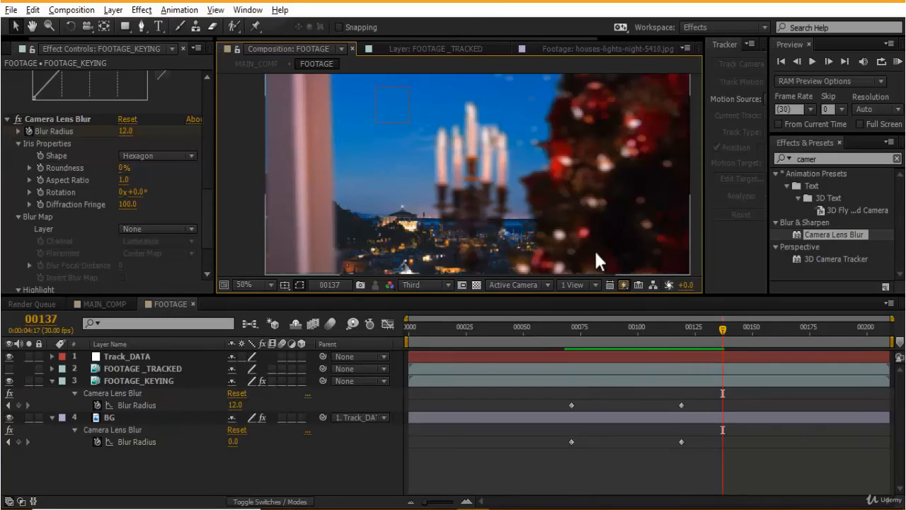
- Shift both FOOTAGE_KEYING Blur Radius keyframes later so its blur starts after BG's blur begins
left_click_drag(582, 326, 679, 376)
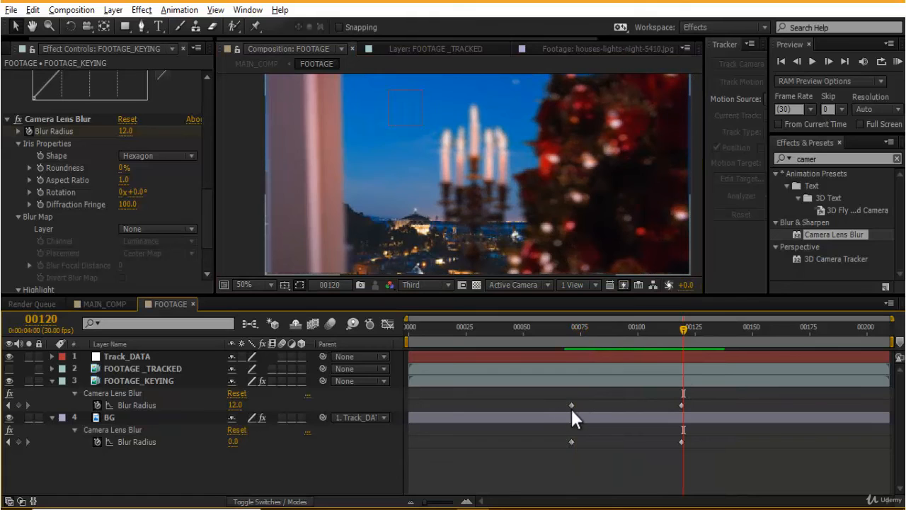
left_click_drag(571, 405, 586, 405)
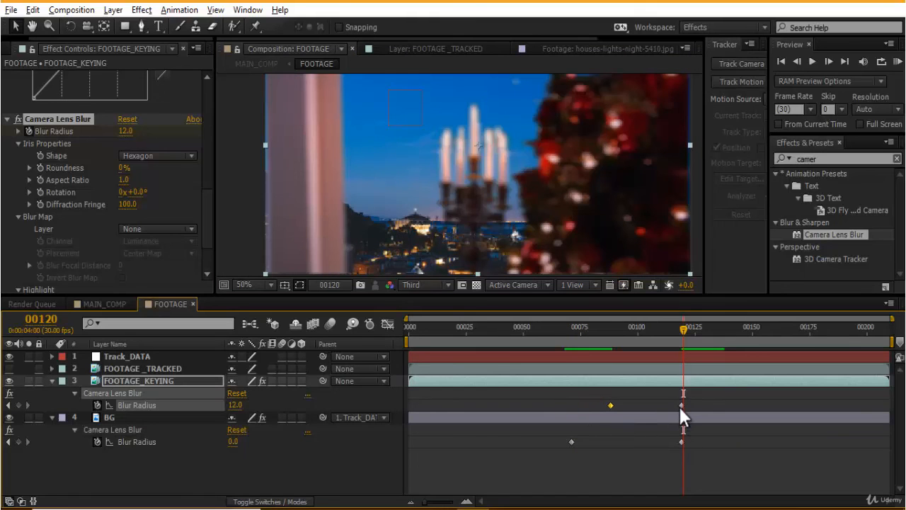
left_click_drag(681, 405, 713, 405)
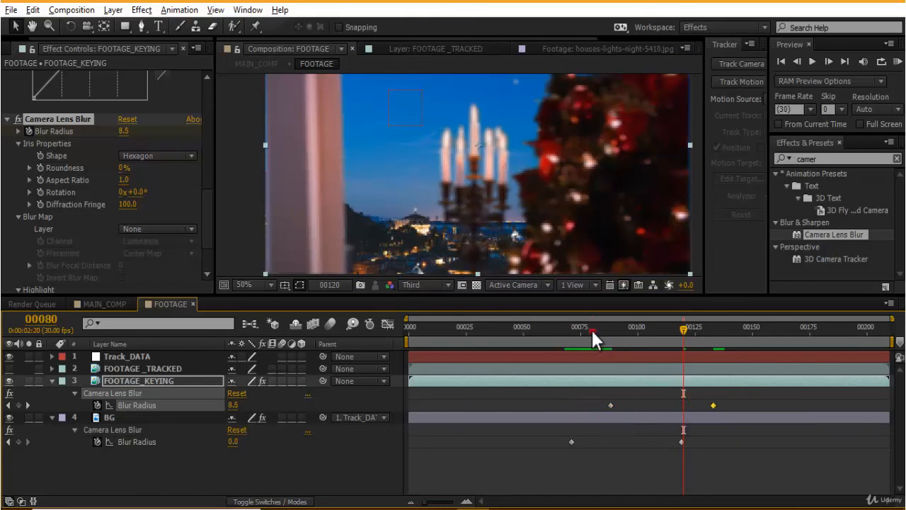
- Preview the staggered blur animation from the start of BG's keyframes
left_click(554, 326)
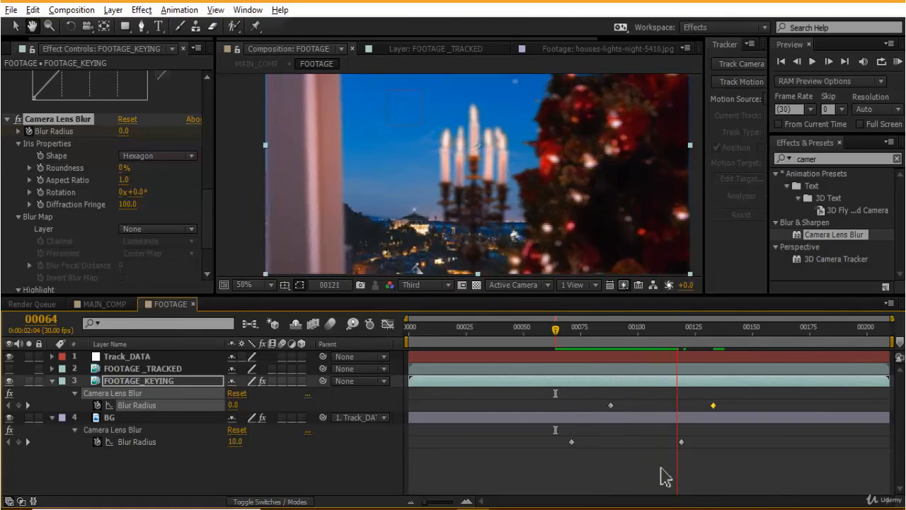
key("space")
left_click(556, 329)
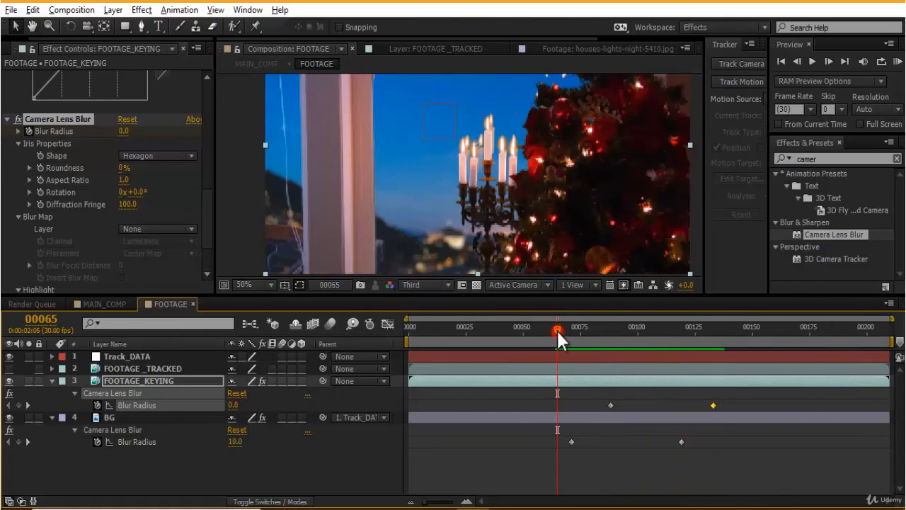
key("space")
key("space")
scroll(555, 181, "down", 2)
key("space")
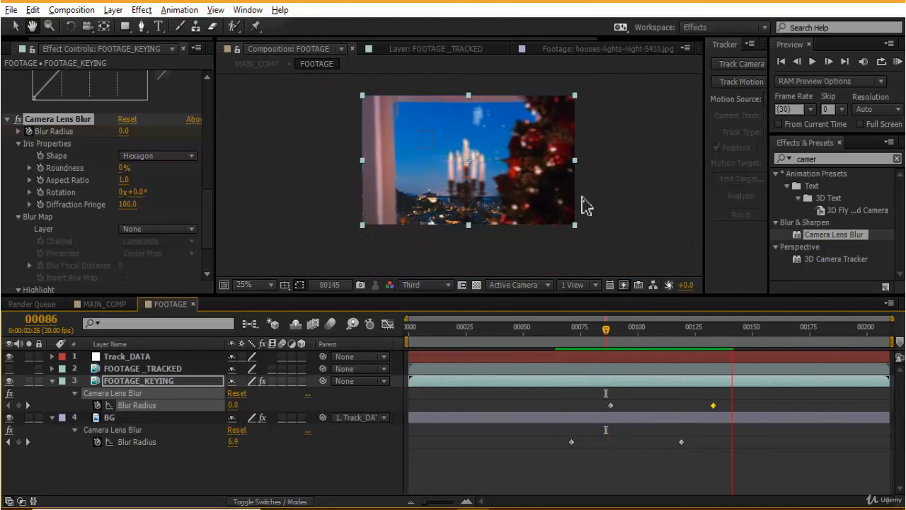
left_click(569, 330)
key("space")
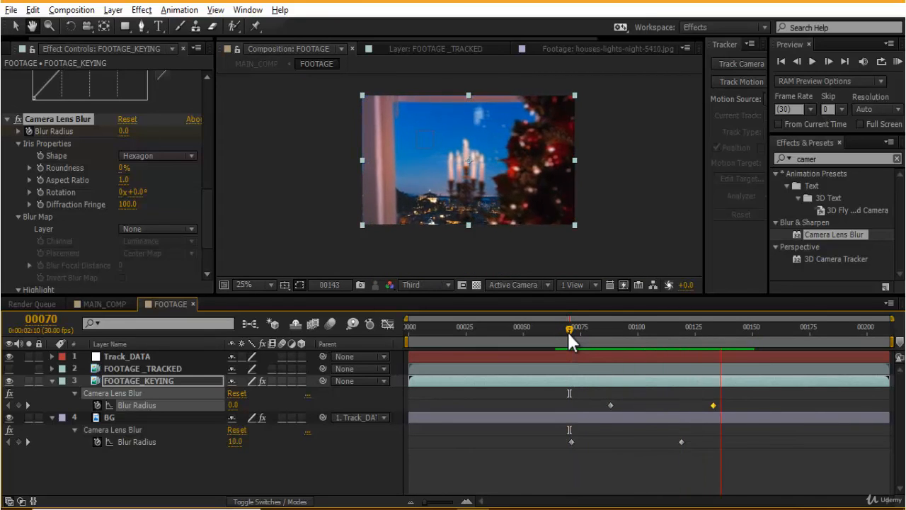
key("space")
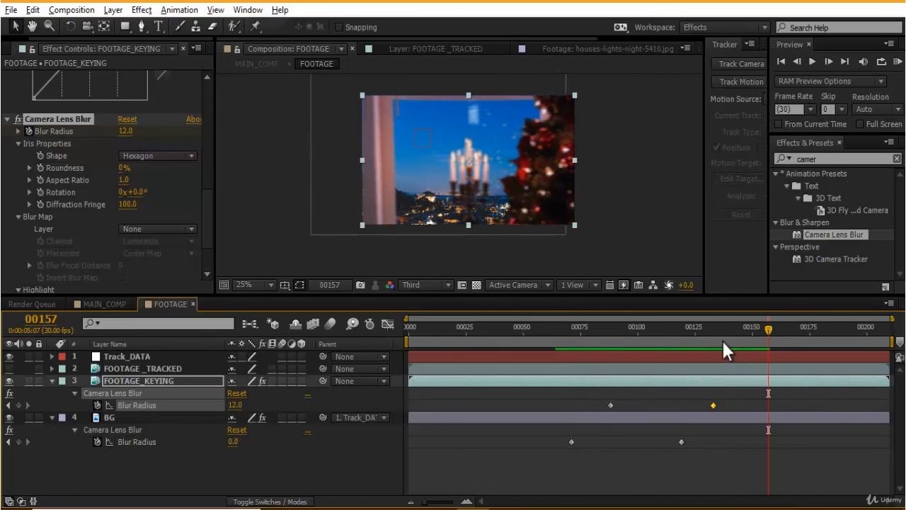
- Move BG's last Blur Radius keyframe slightly earlier and preview the blur animation again
left_click_drag(682, 442, 670, 441)
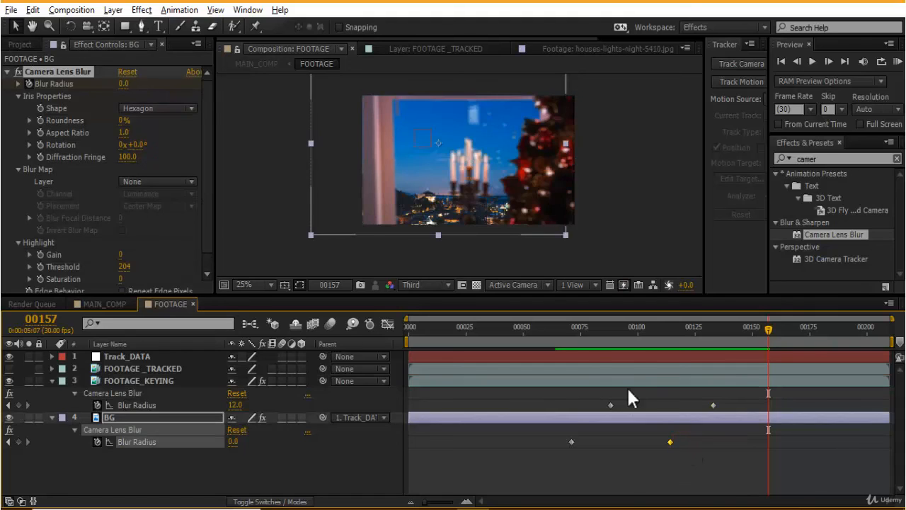
left_click(579, 330)
key("space")
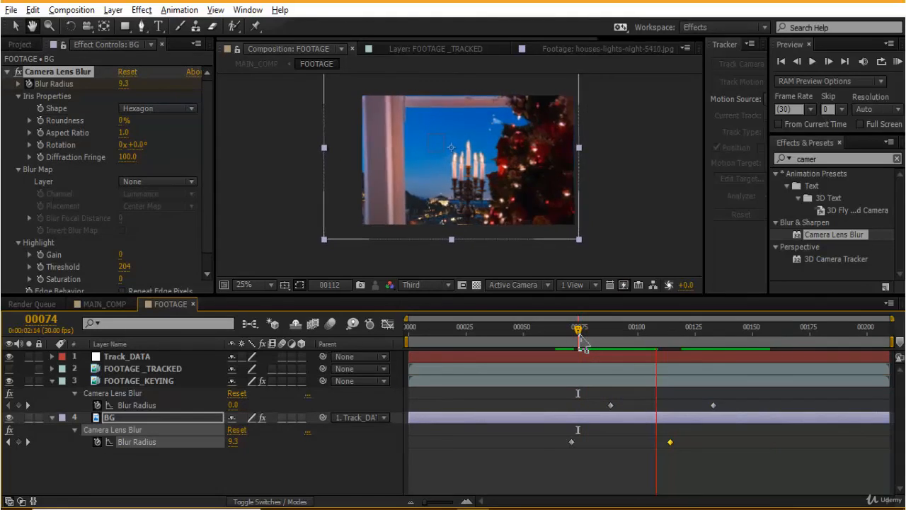
left_click_drag(582, 329, 567, 327)
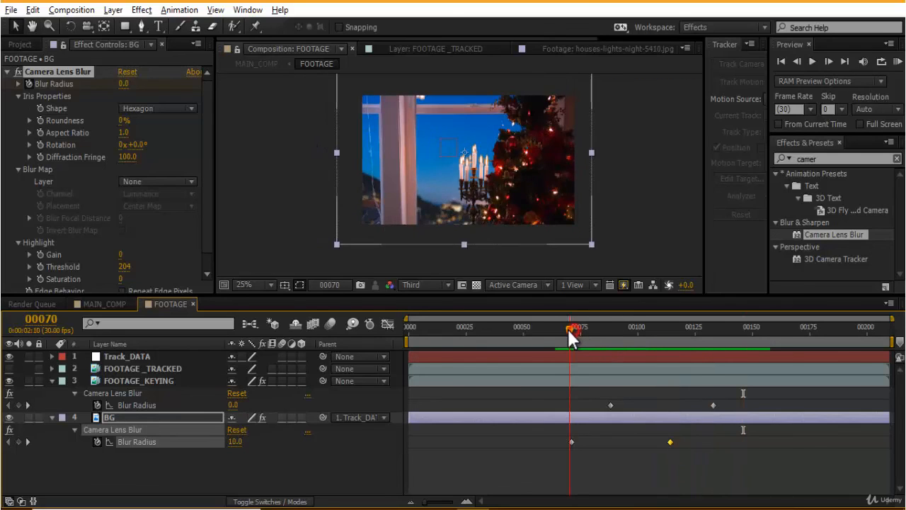
key("space")
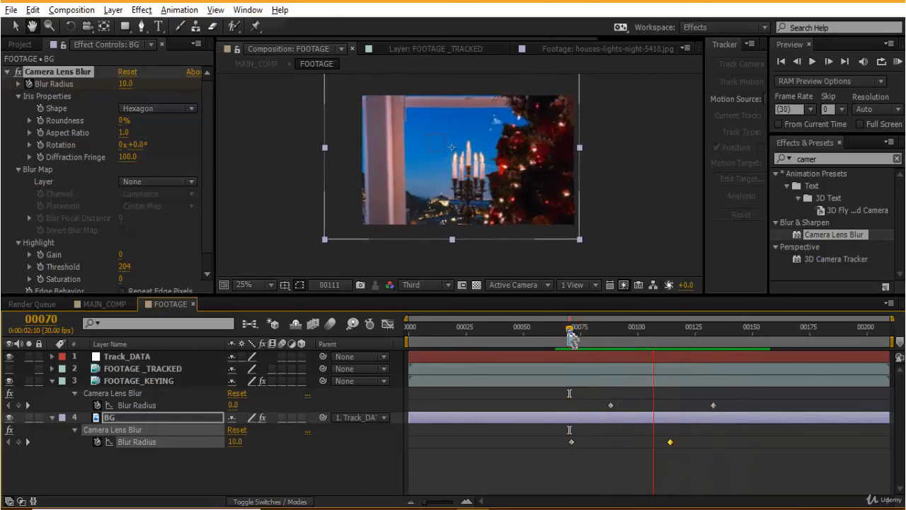
key("space")
key("space")
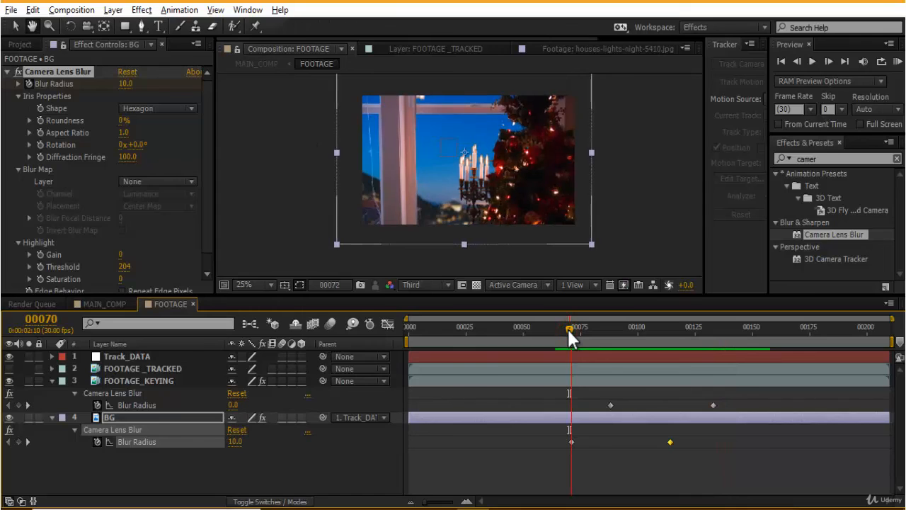